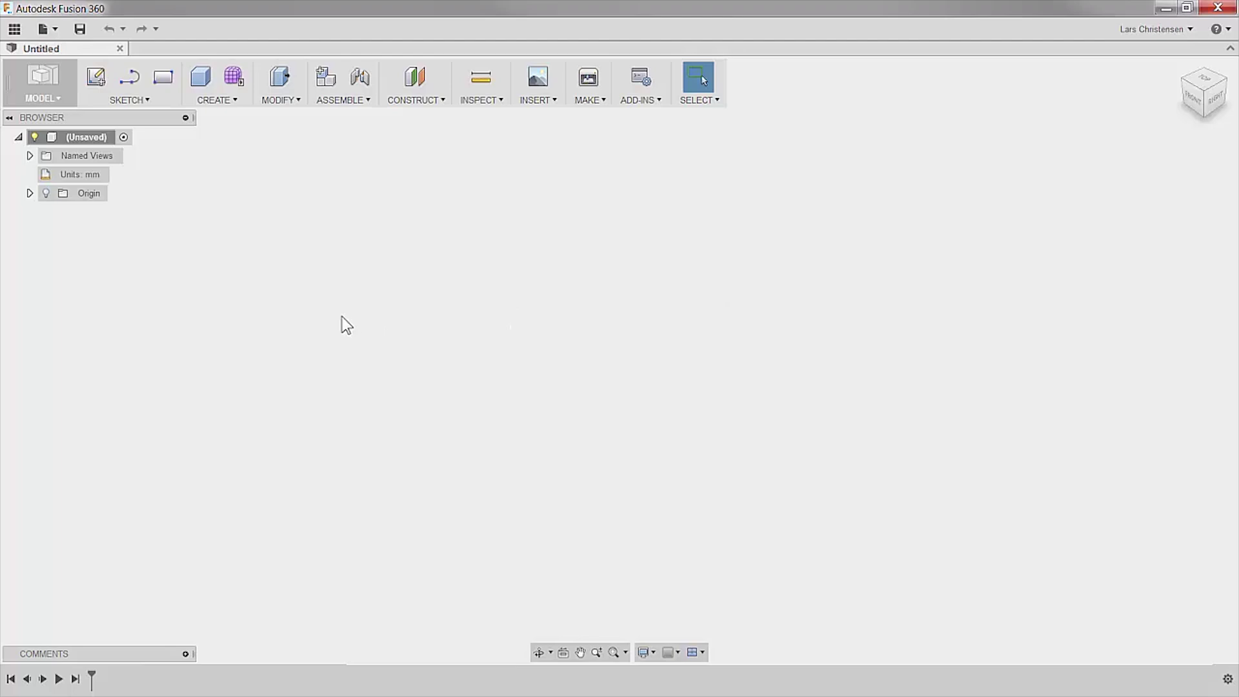
Review the importable formats under New Design from File, then cancel without opening anything
{"action": "left_click", "coordinate": [44, 28]}
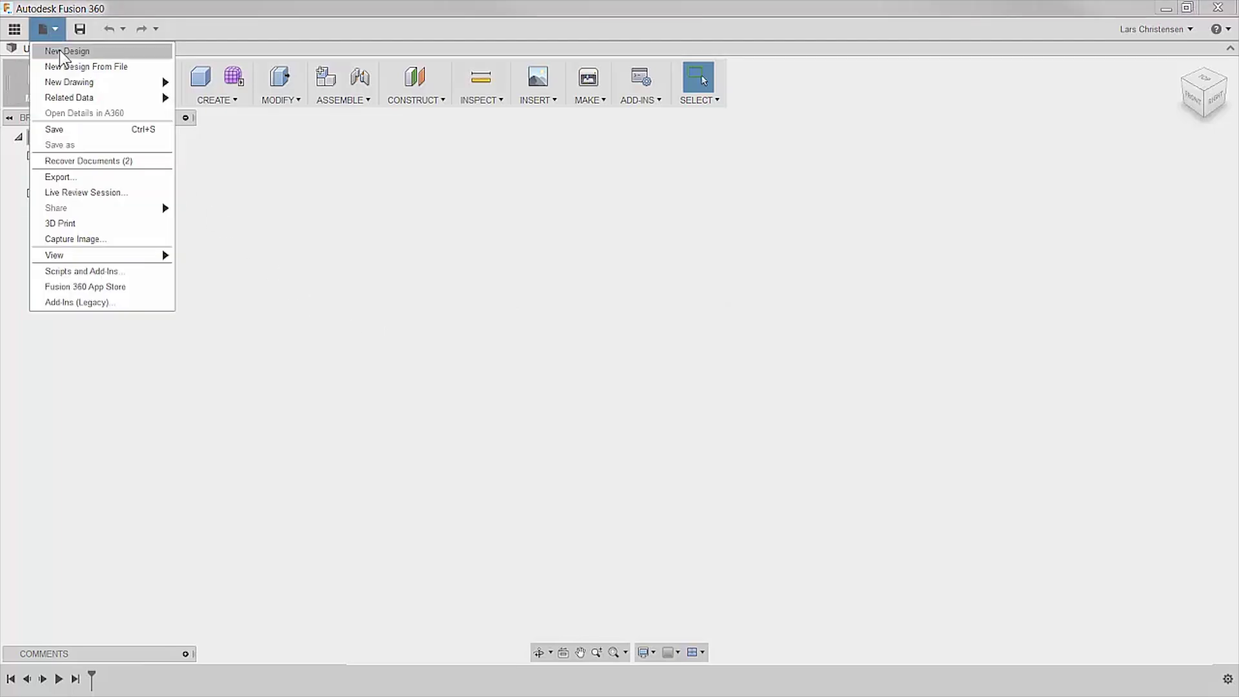
{"action": "left_click", "coordinate": [69, 67]}
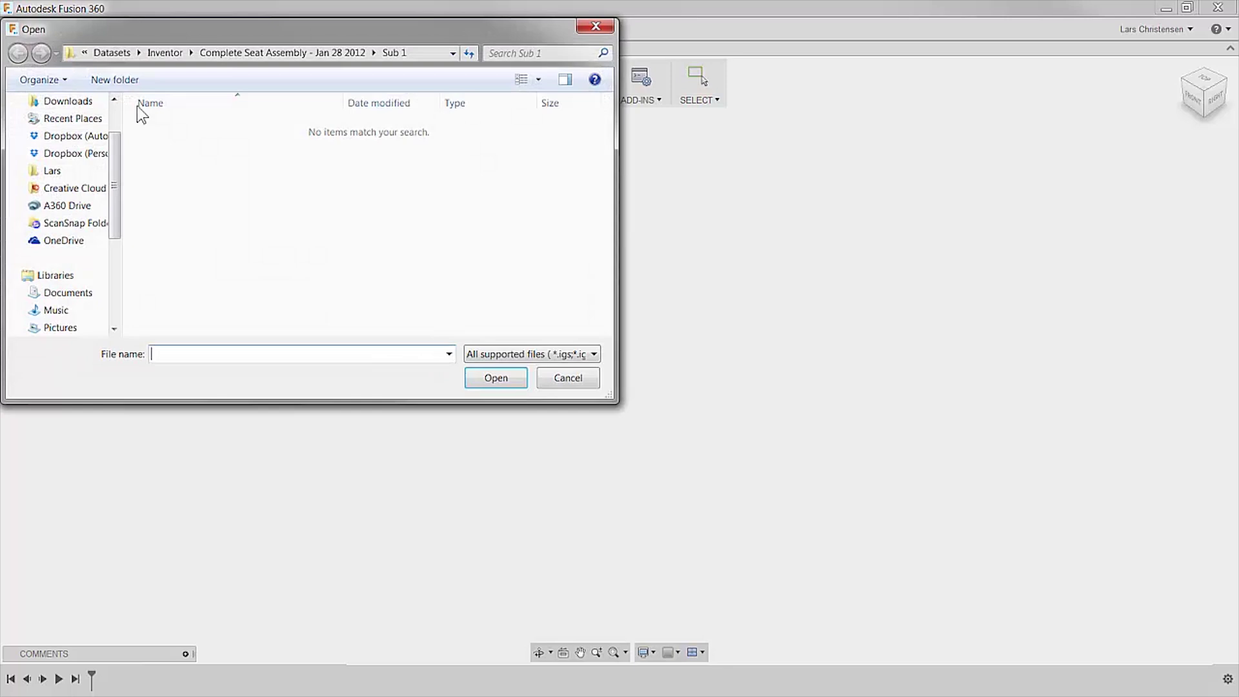
{"action": "left_click", "coordinate": [590, 360]}
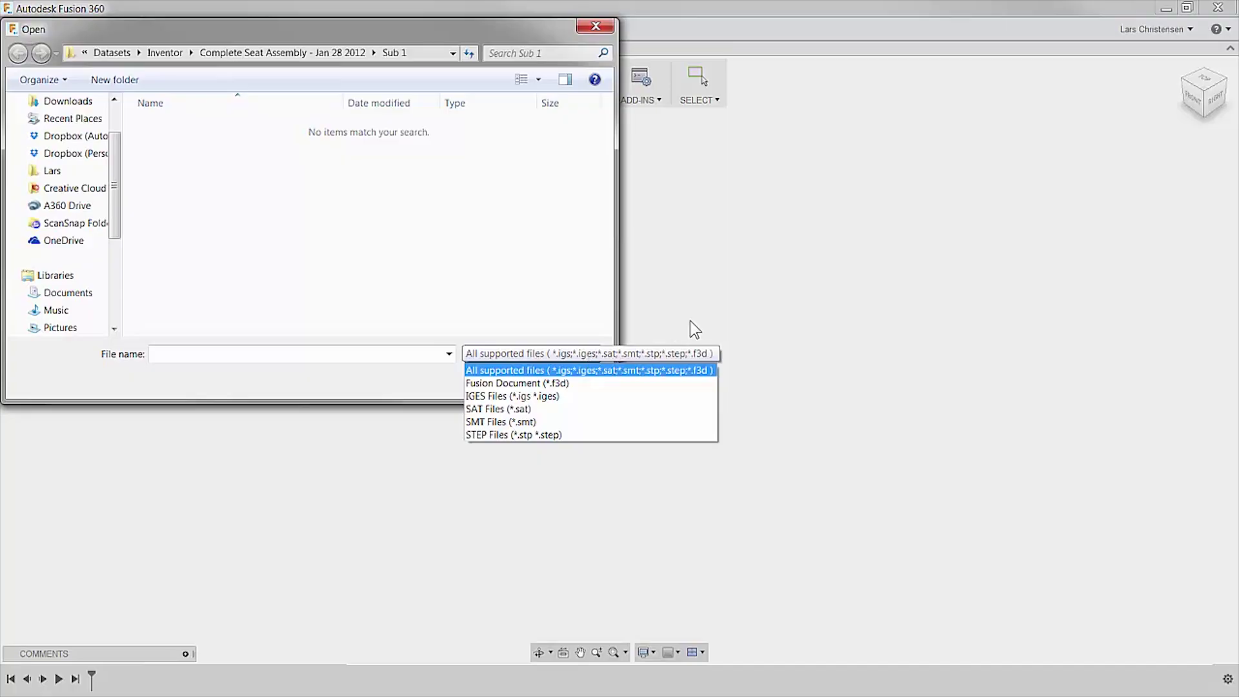
{"action": "left_click", "coordinate": [653, 355]}
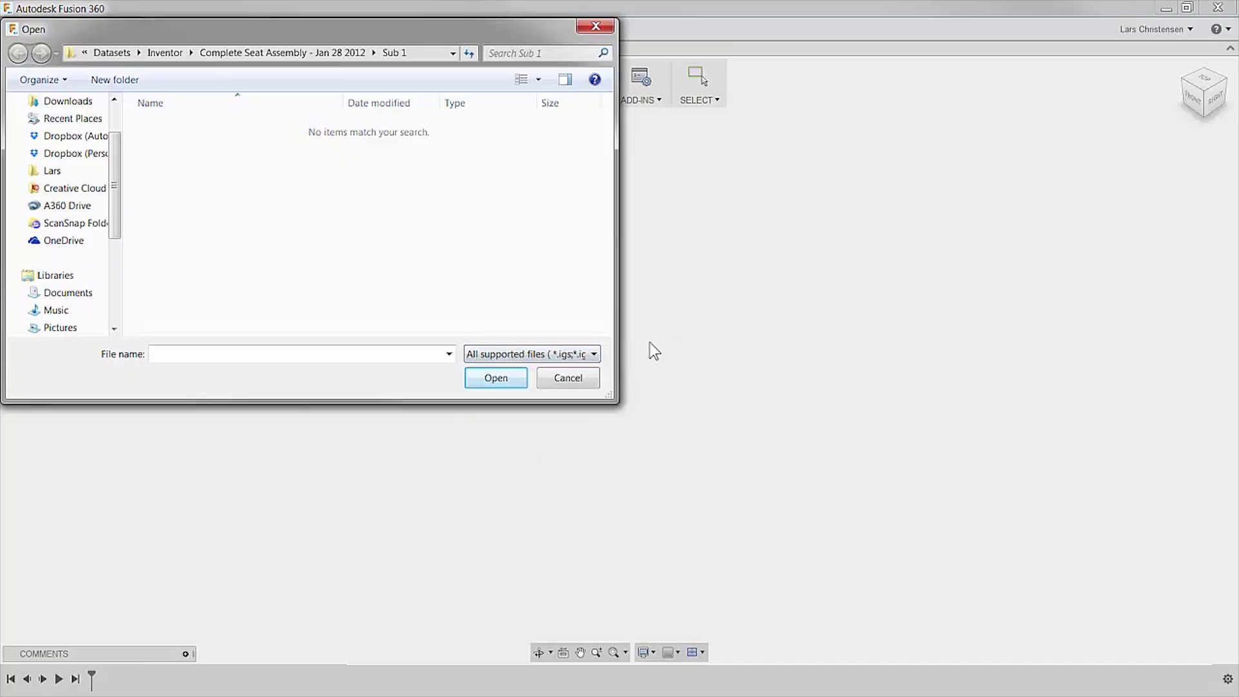
{"action": "left_click", "coordinate": [568, 378]}
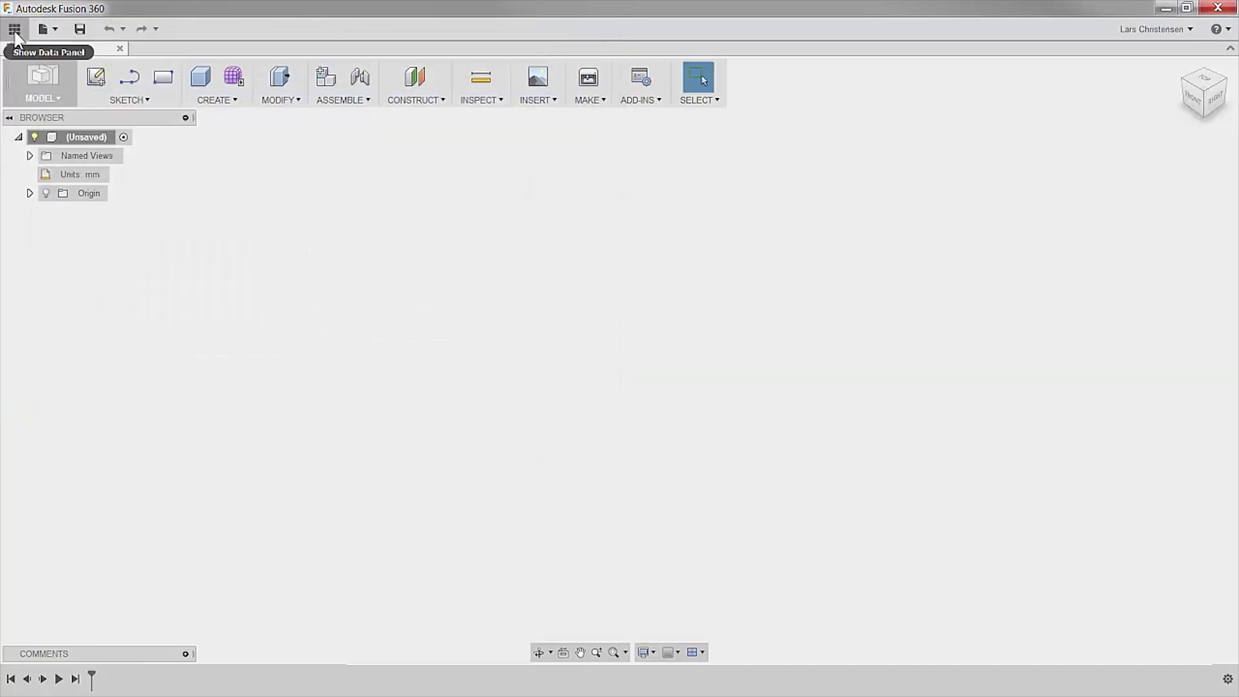
Start a Data Panel upload and browse the Sub 1 folder's Inventor .iam and .ipt files
{"action": "left_click", "coordinate": [14, 29]}
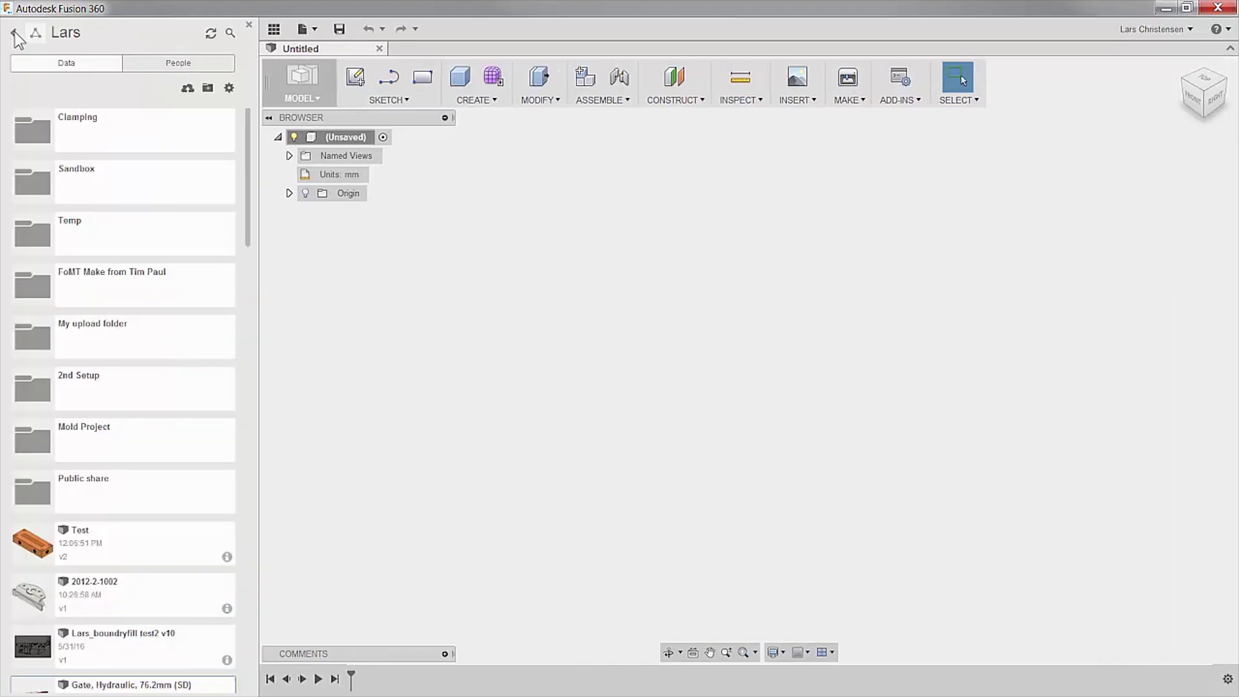
{"action": "left_click", "coordinate": [187, 91]}
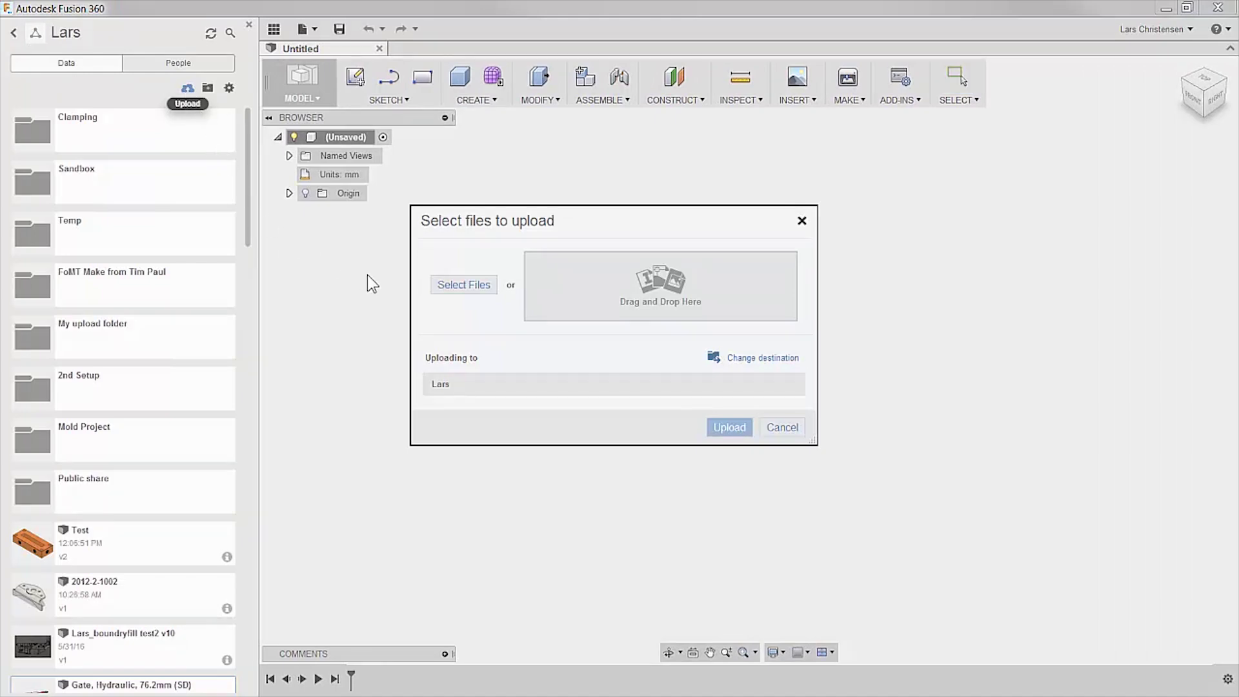
{"action": "left_click", "coordinate": [475, 297]}
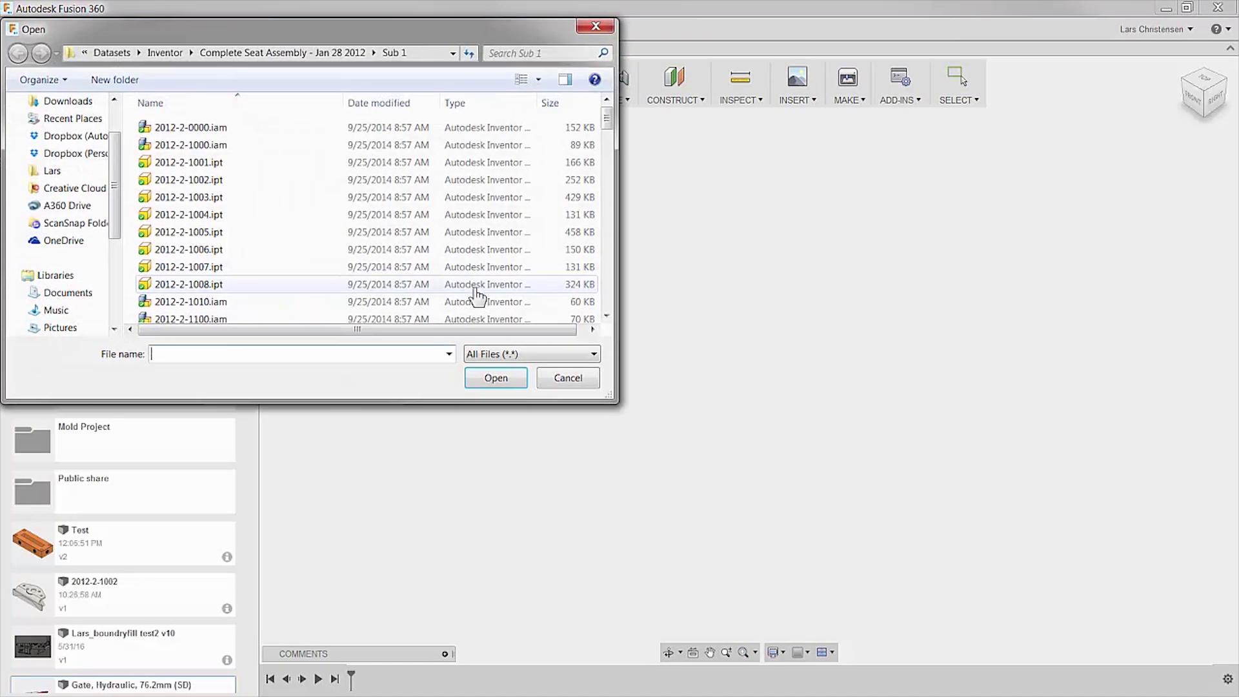
{"action": "left_click", "coordinate": [593, 355]}
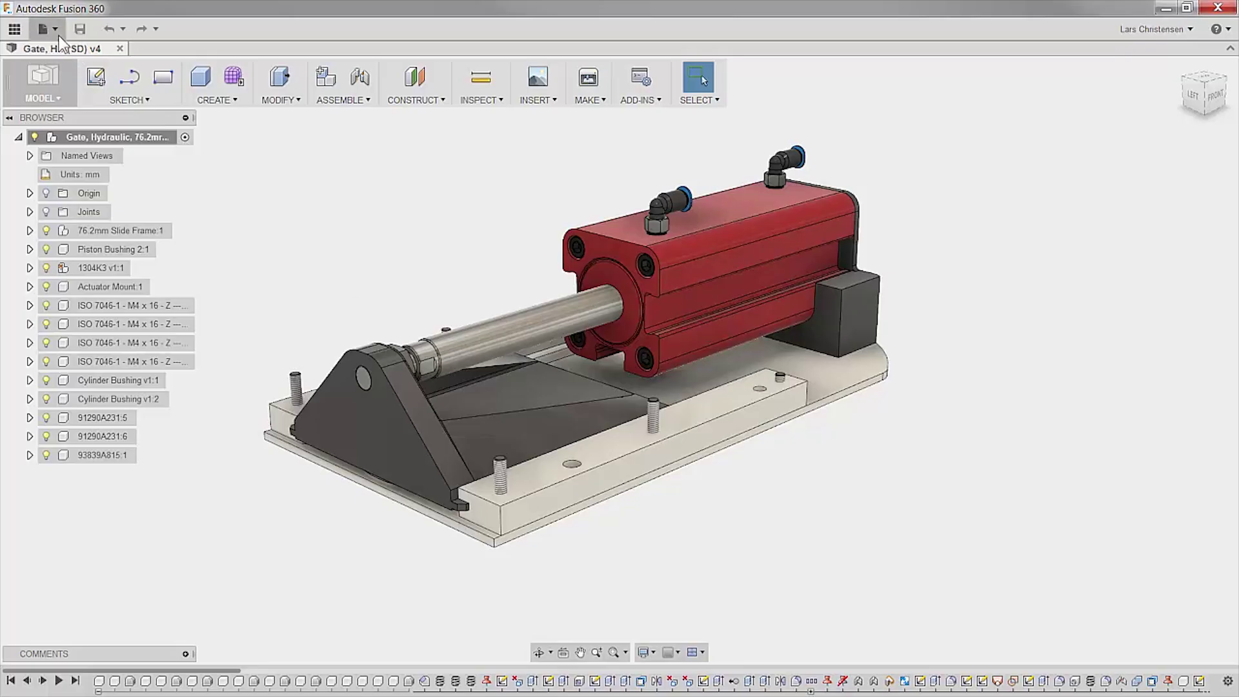
{"action": "left_click", "coordinate": [56, 31]}
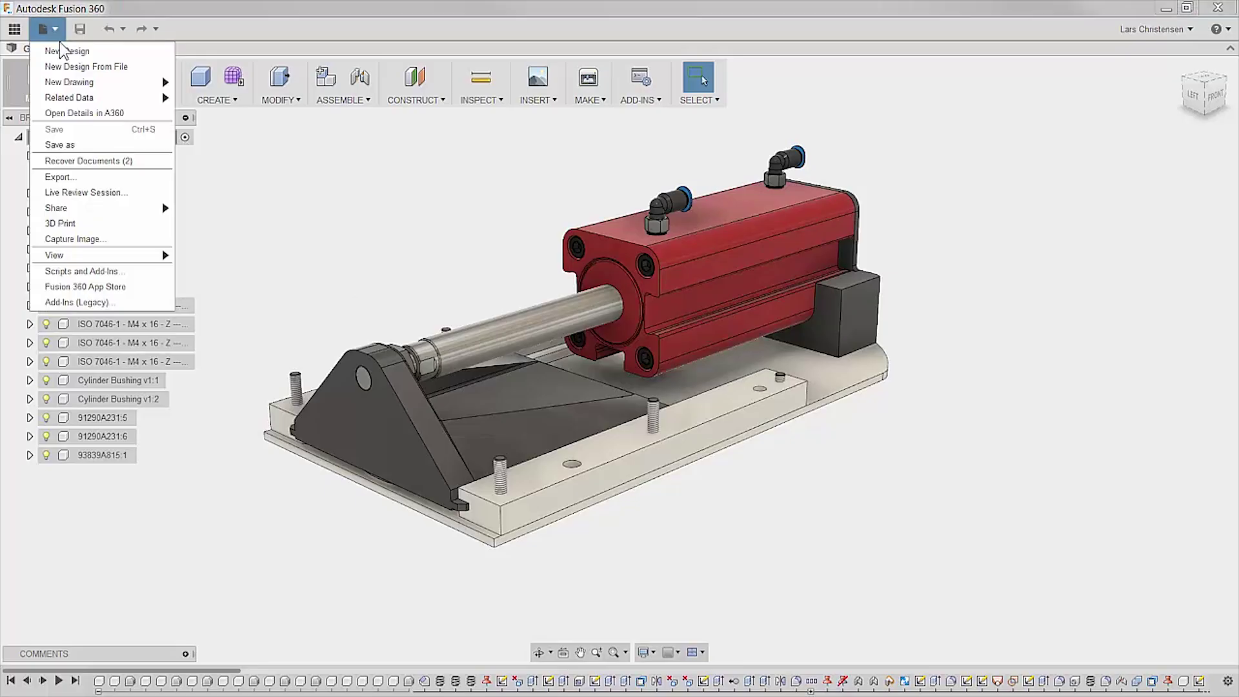
{"action": "left_click", "coordinate": [82, 176]}
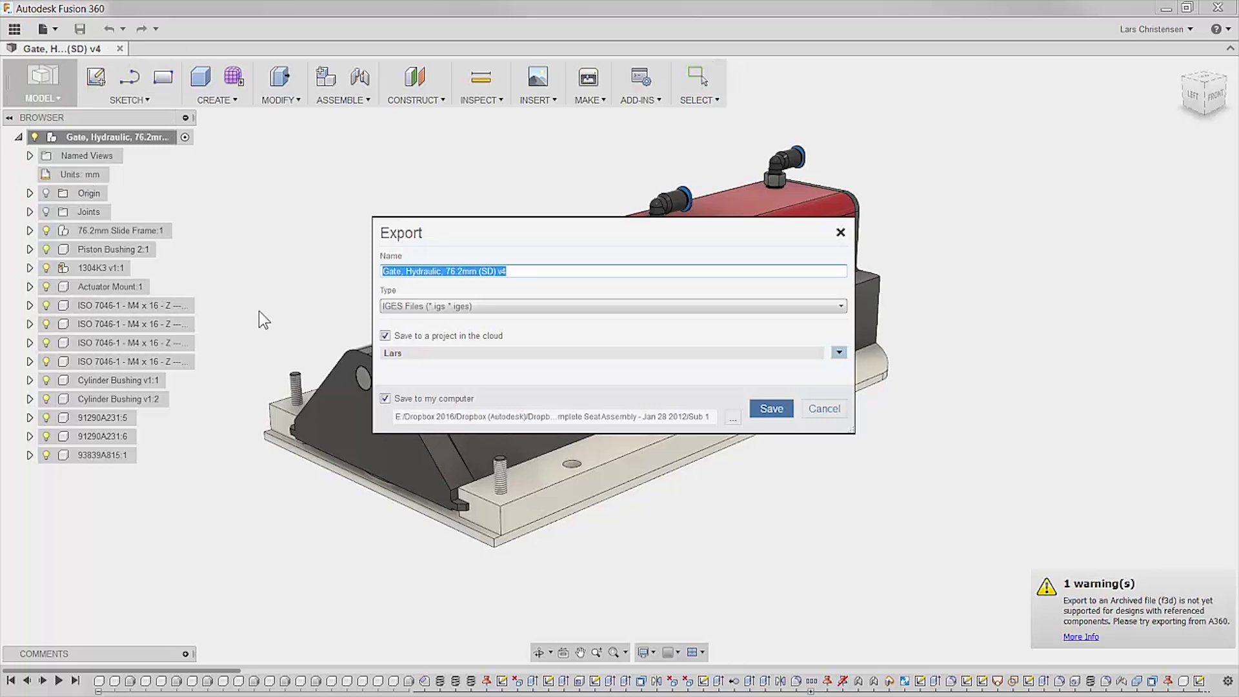
{"action": "left_click", "coordinate": [771, 306]}
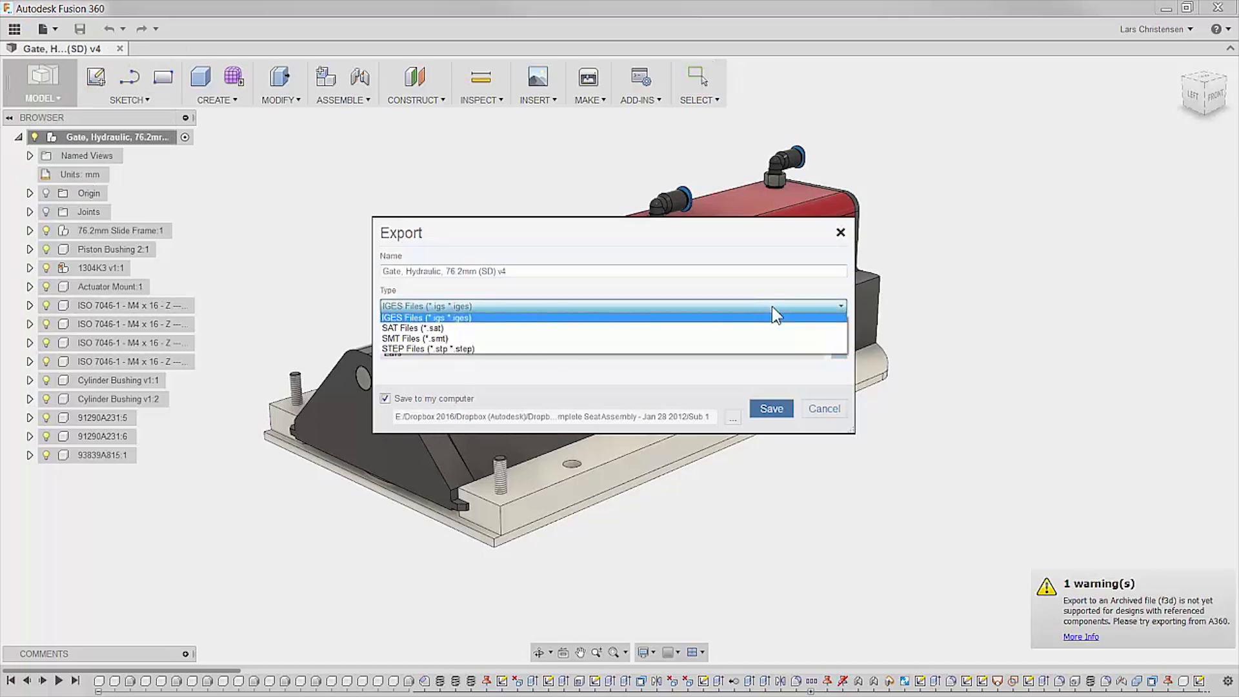
{"action": "left_click", "coordinate": [795, 348]}
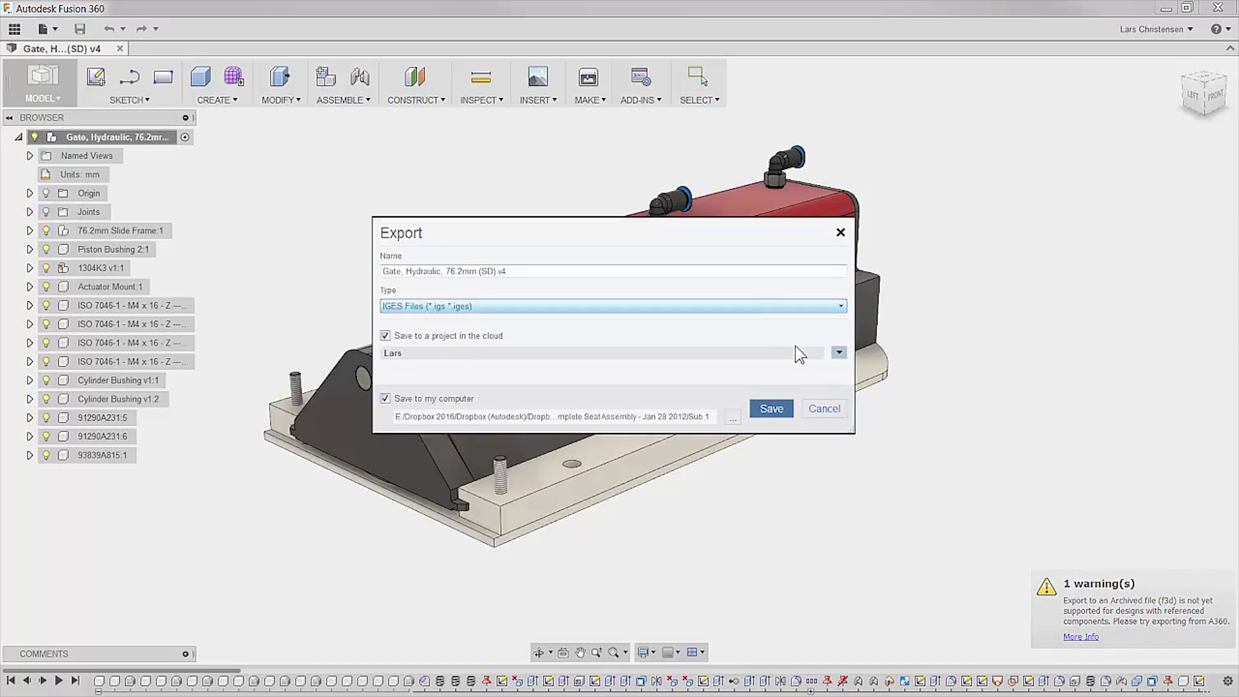
{"action": "left_click", "coordinate": [826, 408]}
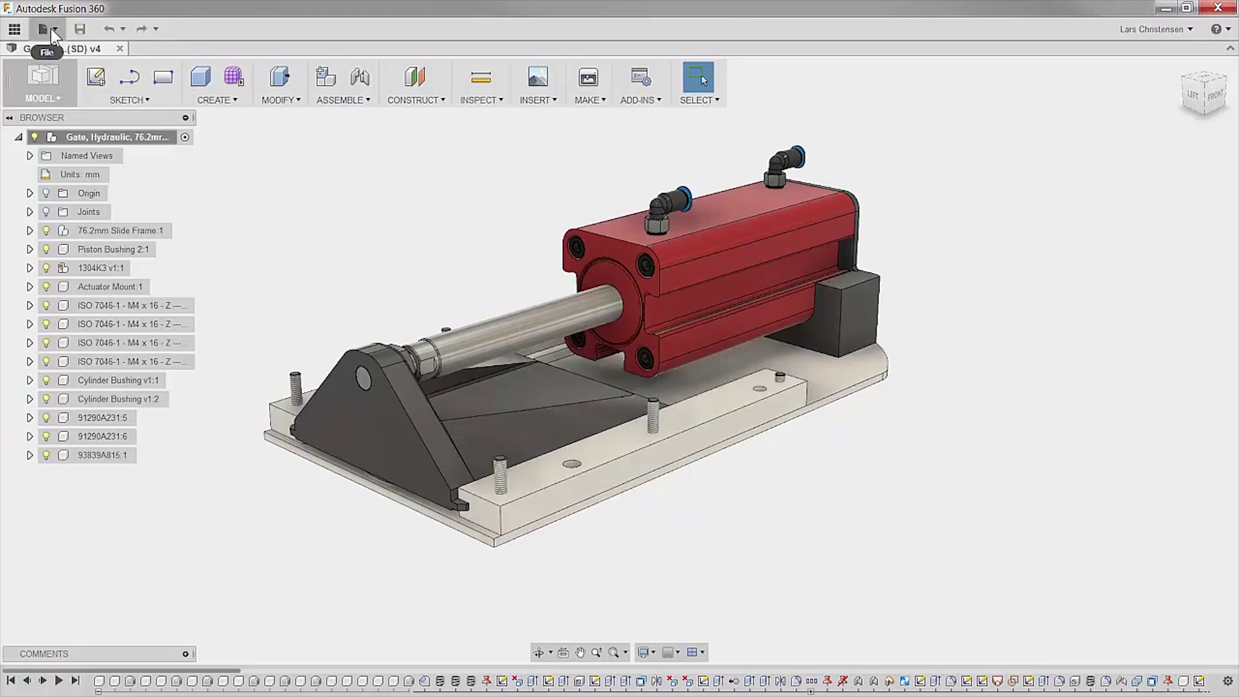
Open the Gate, Hydraulic, 76.2mm (SD) design's A360 details page from the File menu
{"action": "left_click", "coordinate": [52, 31]}
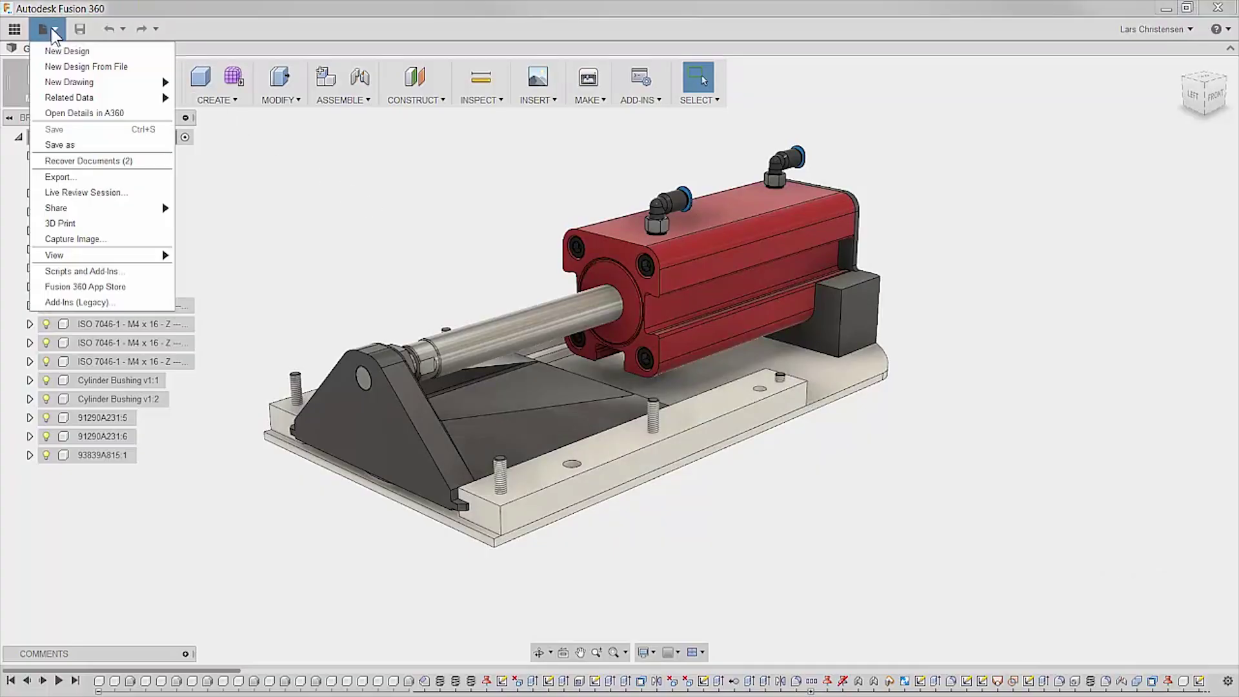
{"action": "left_click", "coordinate": [63, 114]}
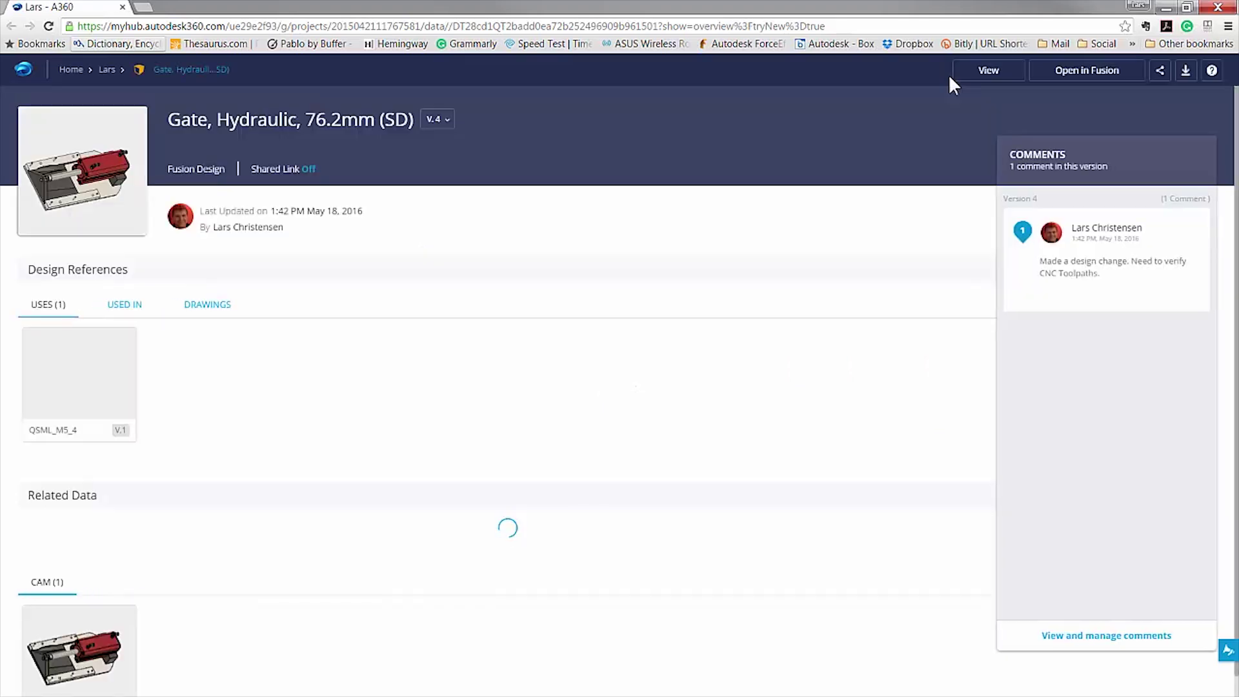
Check the formats offered by the A360 Download button for the design
{"action": "left_click", "coordinate": [1185, 71]}
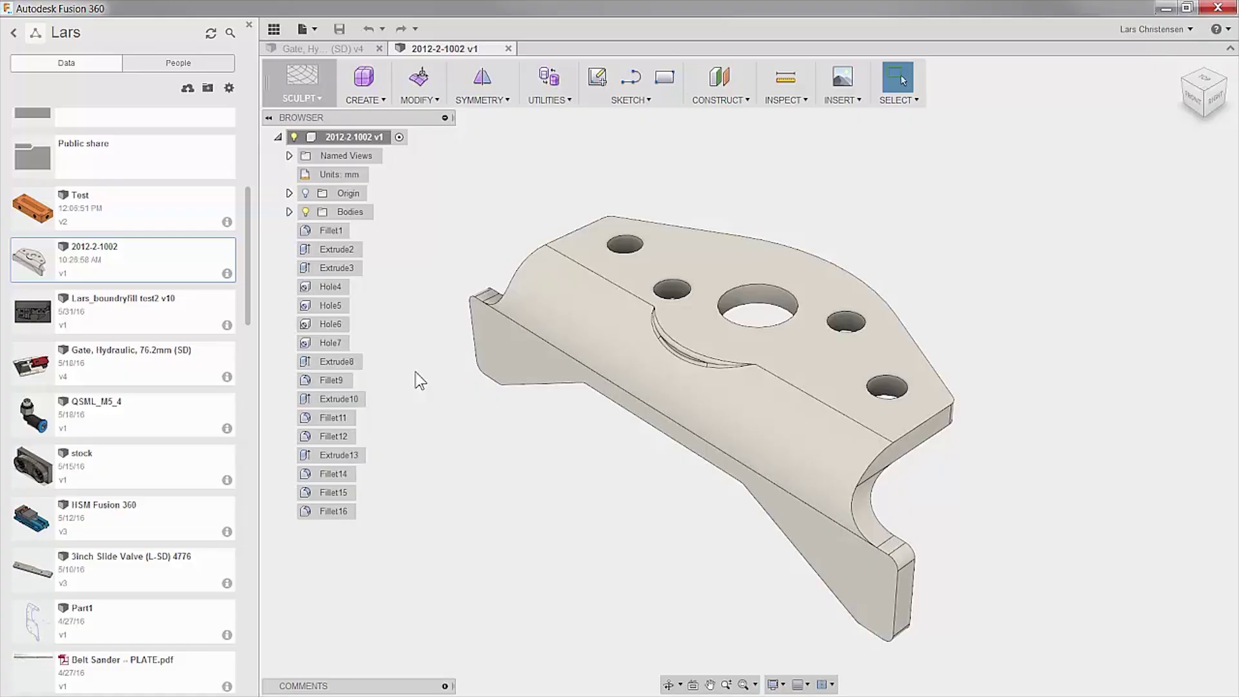
Turn on Capture Design History for the imported 2012-2-1002 part's root component
{"action": "left_click", "coordinate": [354, 138]}
{"action": "right_click", "coordinate": [356, 139]}
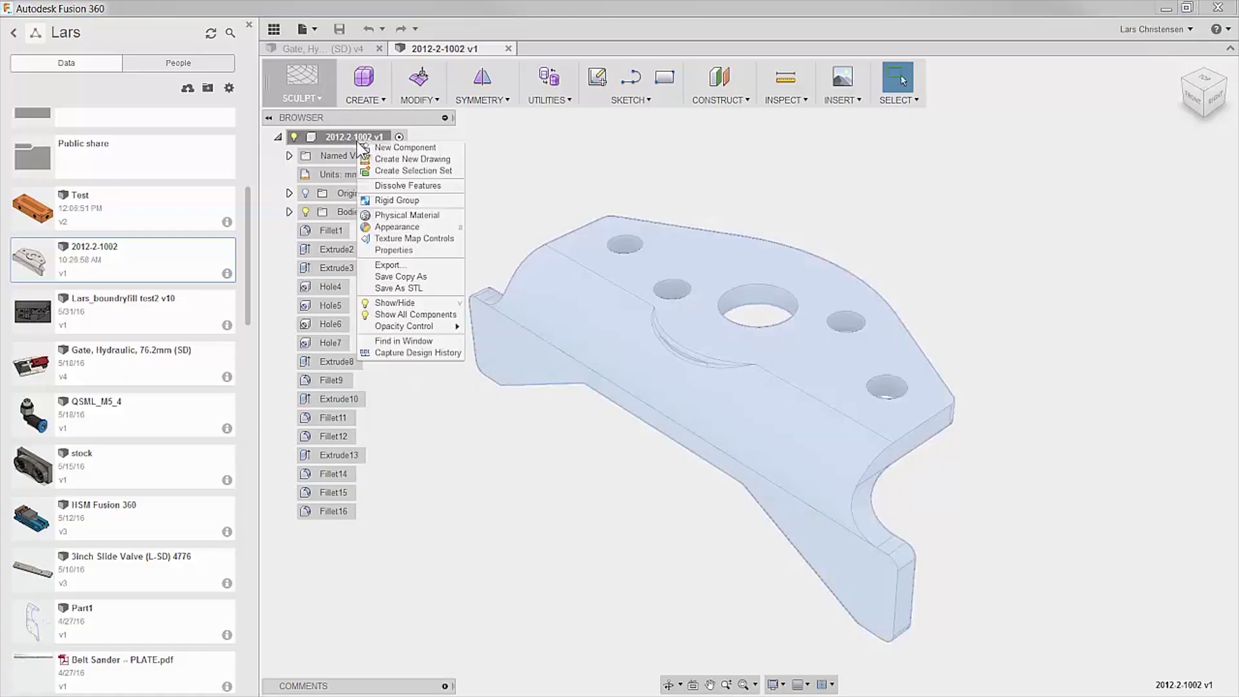
{"action": "left_click", "coordinate": [399, 352]}
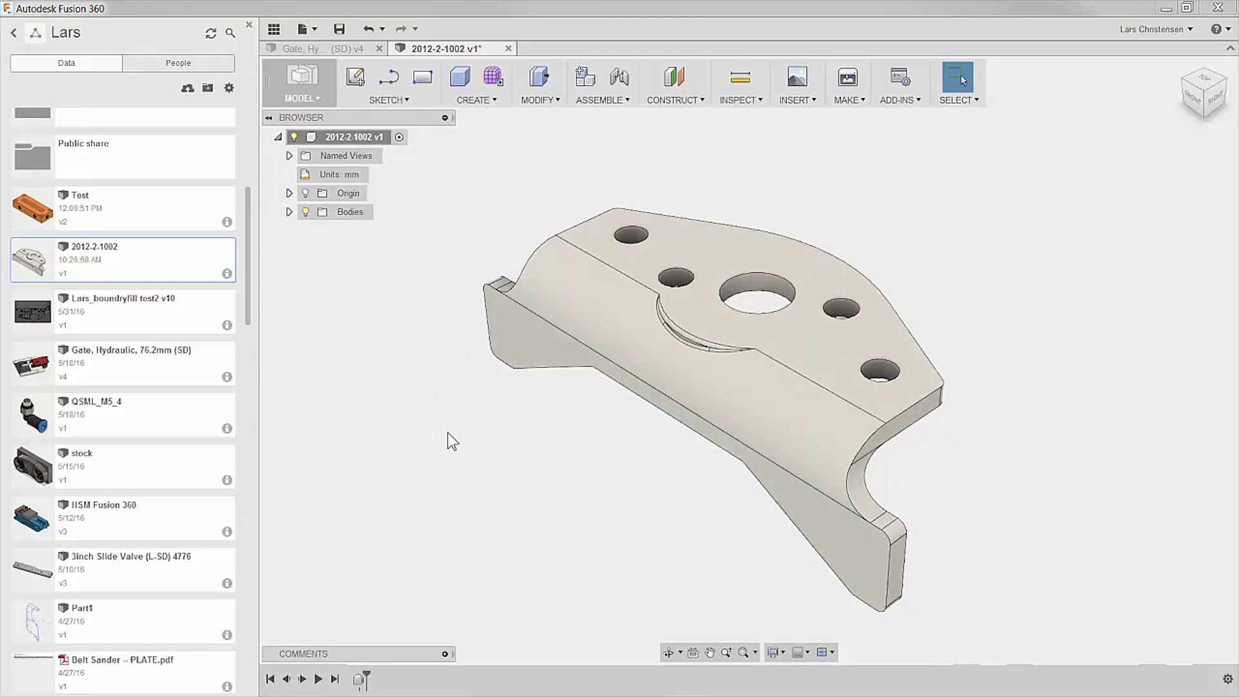
Sketch a rectangular slot outline on the part's top face
{"action": "right_click", "coordinate": [733, 302]}
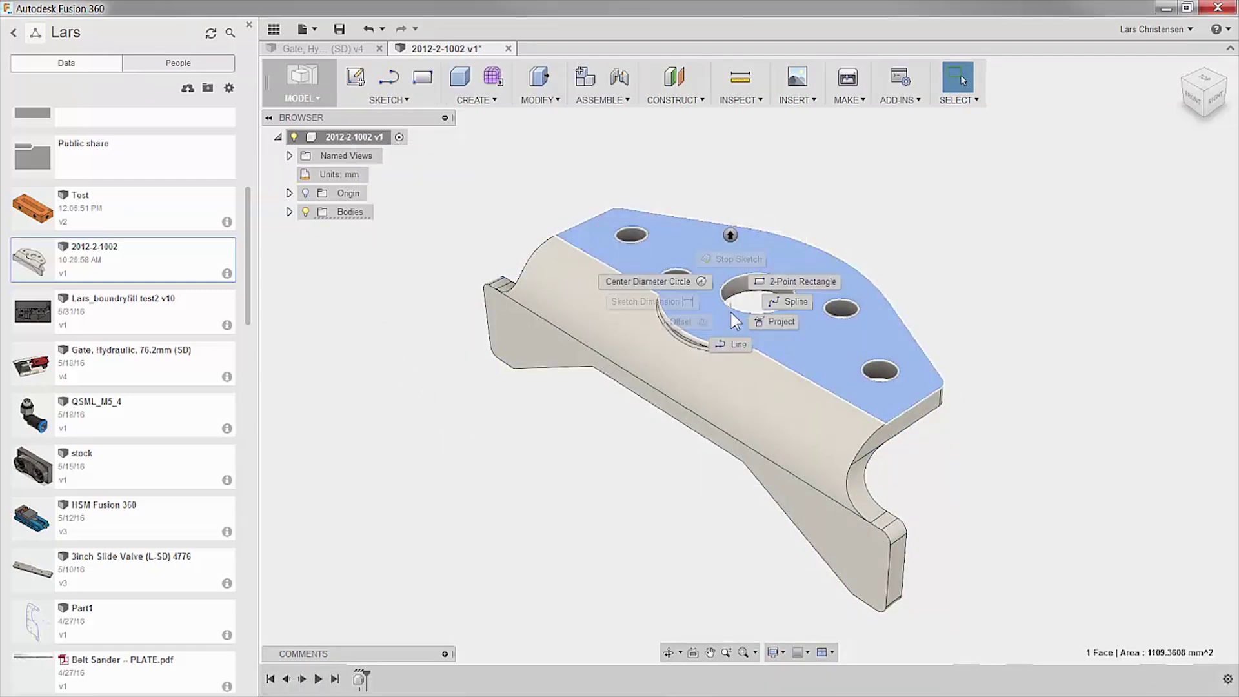
{"action": "left_click", "coordinate": [731, 341]}
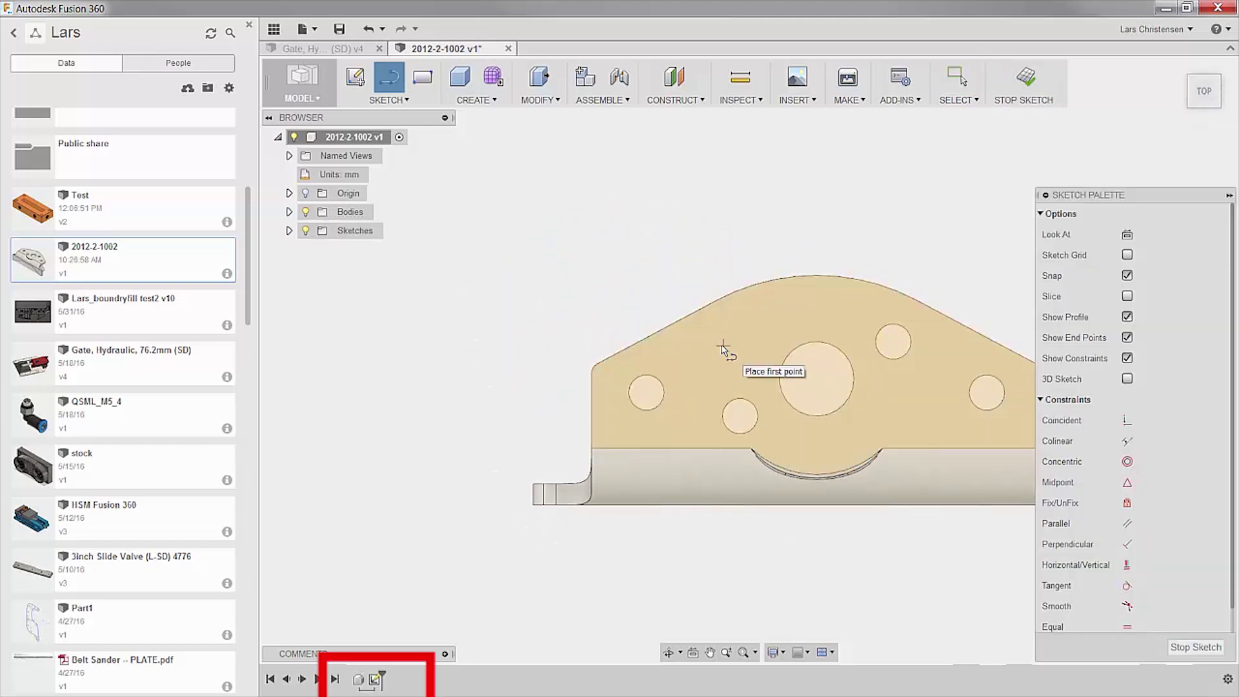
{"action": "left_click", "coordinate": [752, 294]}
{"action": "left_click", "coordinate": [874, 300]}
{"action": "left_click", "coordinate": [754, 311]}
{"action": "left_click", "coordinate": [751, 294]}
Extrude the slot profile as a cut through the whole part
{"action": "key", "text": "e"}
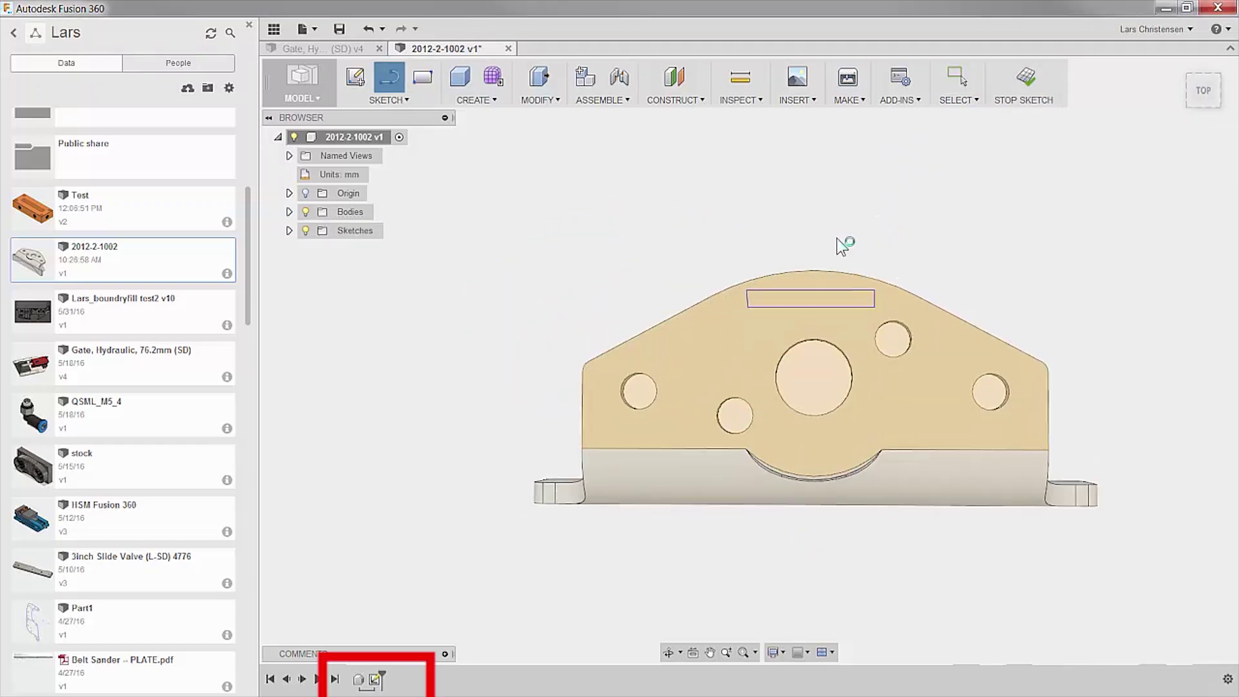
{"action": "left_click_drag", "start_coordinate": [814, 274], "coordinate": [806, 316]}
{"action": "left_click", "coordinate": [1161, 337]}
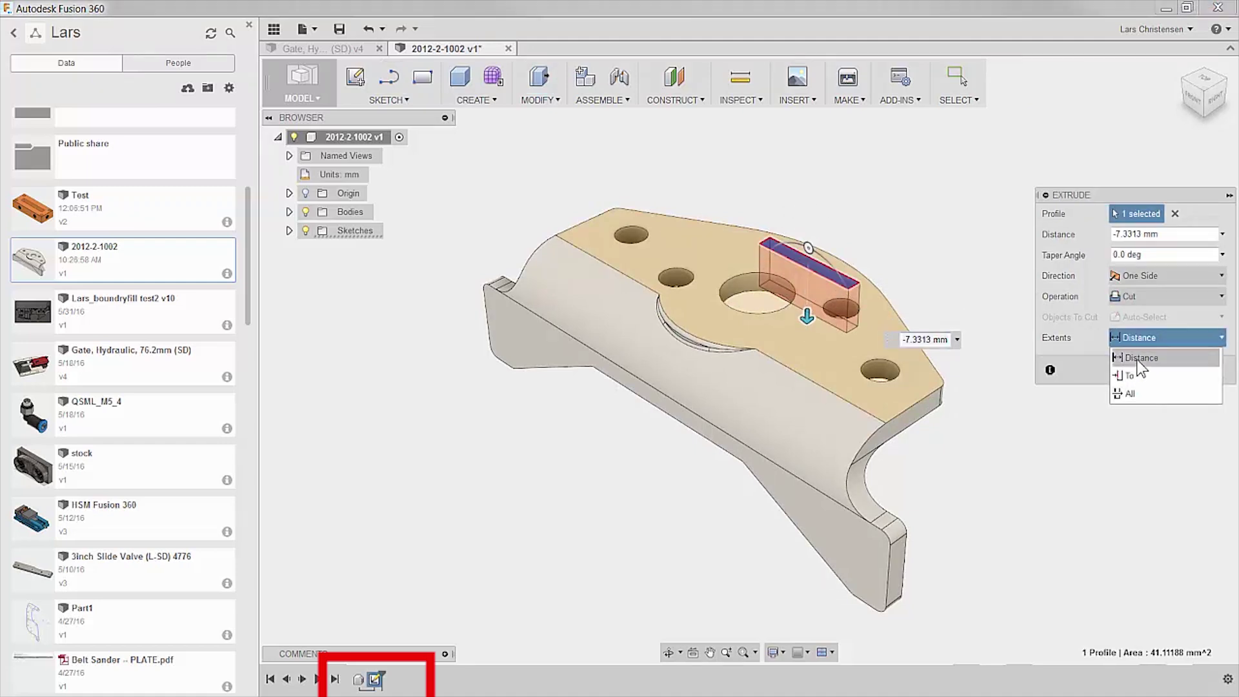
{"action": "left_click", "coordinate": [1139, 393]}
{"action": "left_click", "coordinate": [1152, 391]}
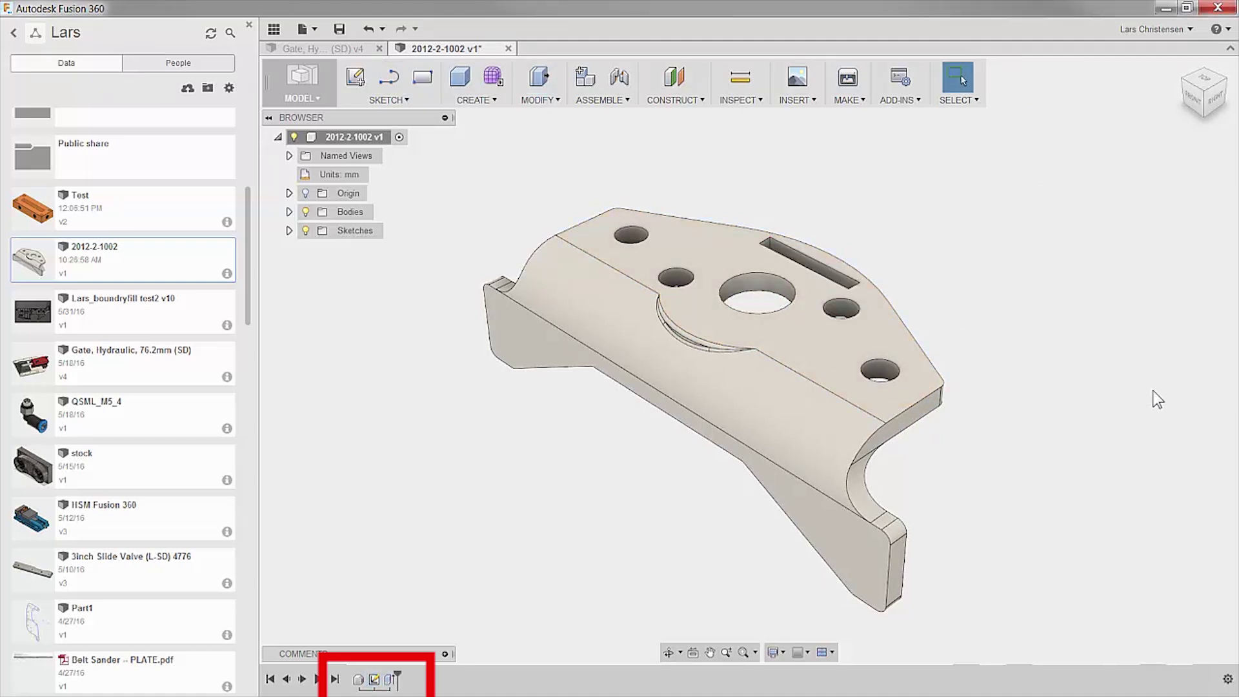
Open the Test design from the Data Panel and select its root component
{"action": "double_click", "coordinate": [149, 217]}
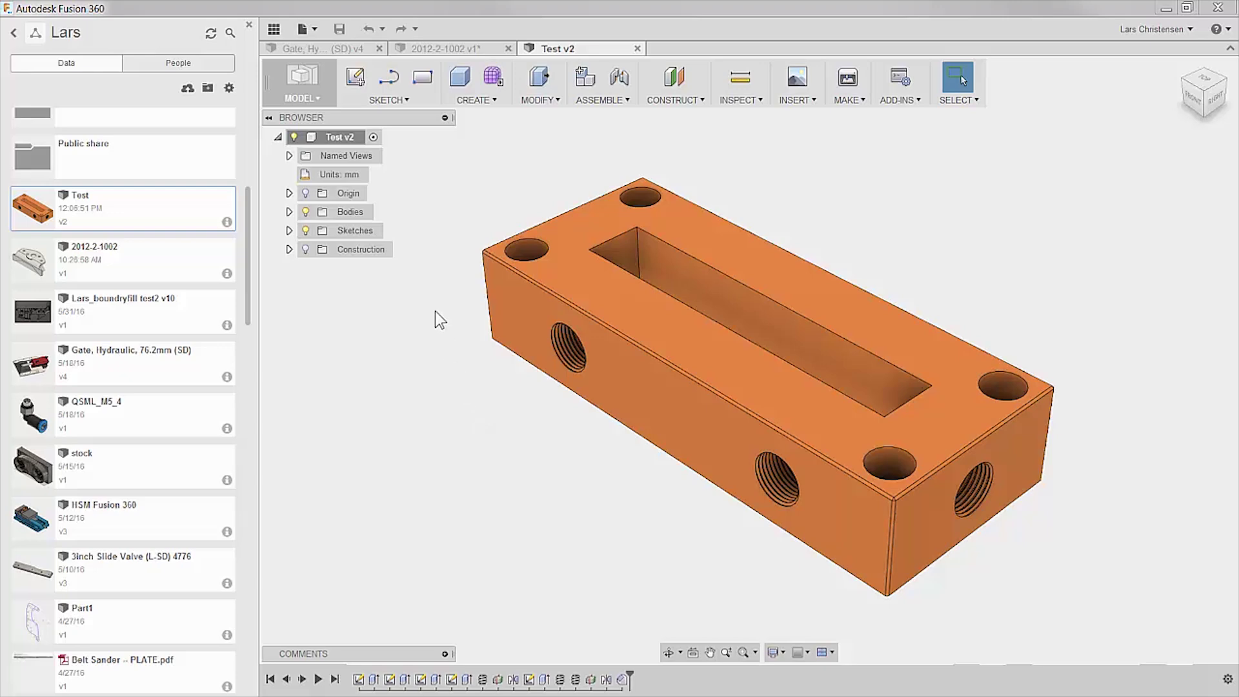
{"action": "left_click", "coordinate": [340, 137]}
Set Test v2 to Do not capture Design History
{"action": "right_click", "coordinate": [343, 137]}
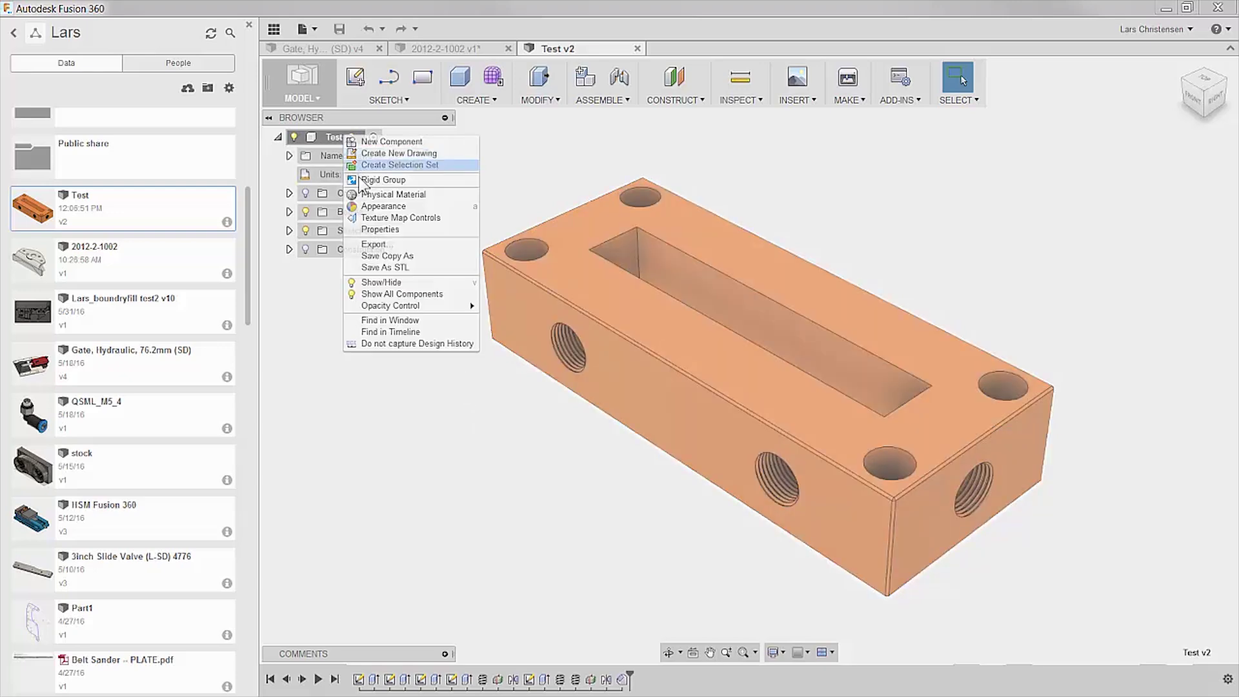
{"action": "left_click", "coordinate": [394, 344]}
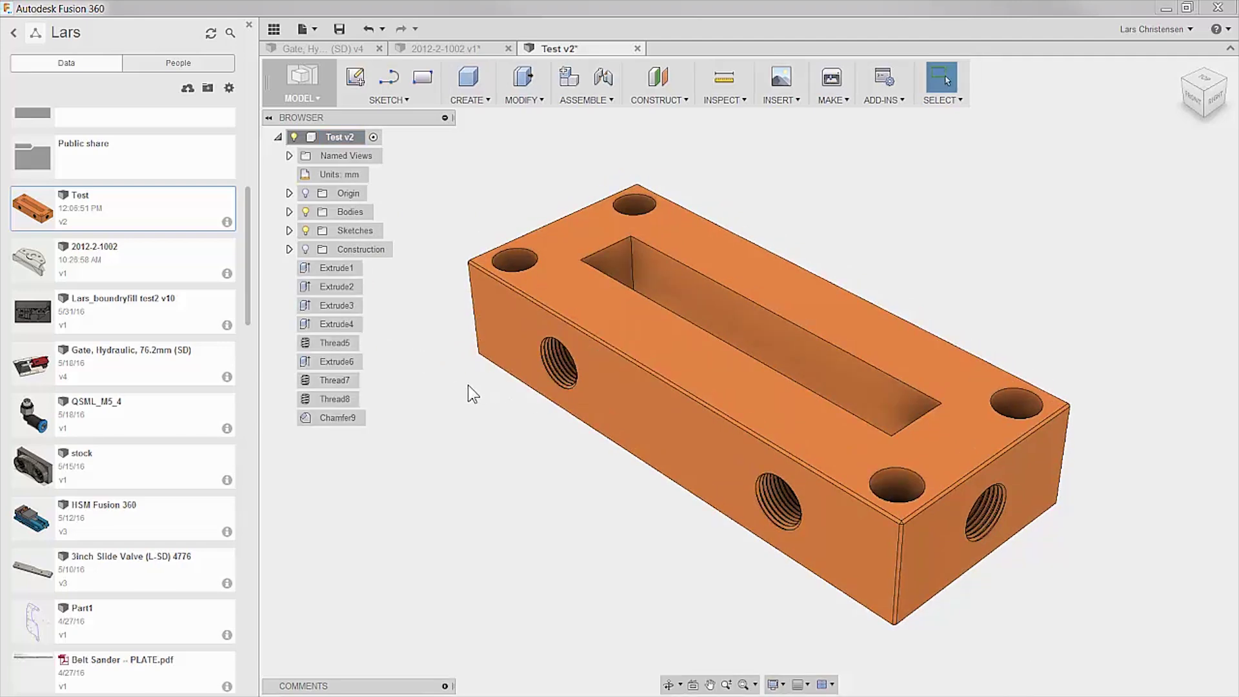
Move the top-left counterbored hole face, rotating it to -122.4 degrees
{"action": "left_click", "coordinate": [519, 260]}
{"action": "right_click", "coordinate": [519, 260]}
{"action": "left_click", "coordinate": [482, 277]}
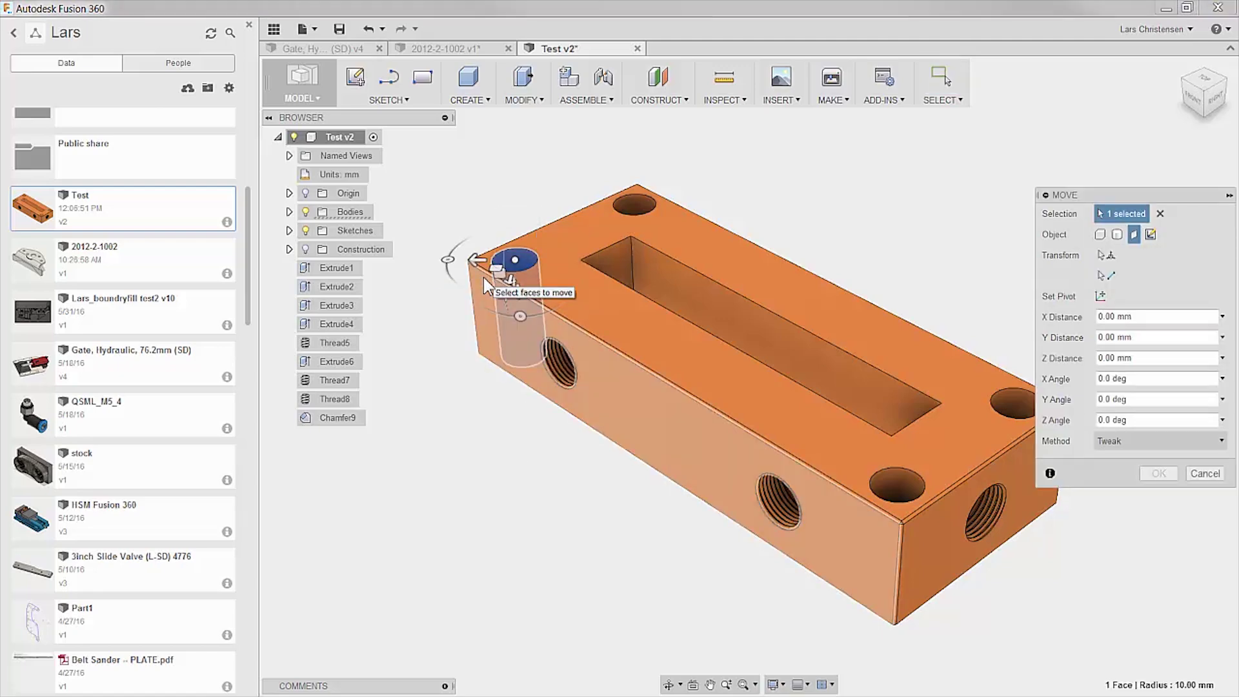
{"action": "left_click_drag", "start_coordinate": [447, 259], "coordinate": [710, 366]}
{"action": "left_click", "coordinate": [1159, 473]}
Move the slot's side face outward to widen the slot
{"action": "left_click", "coordinate": [834, 358]}
{"action": "right_click", "coordinate": [833, 359]}
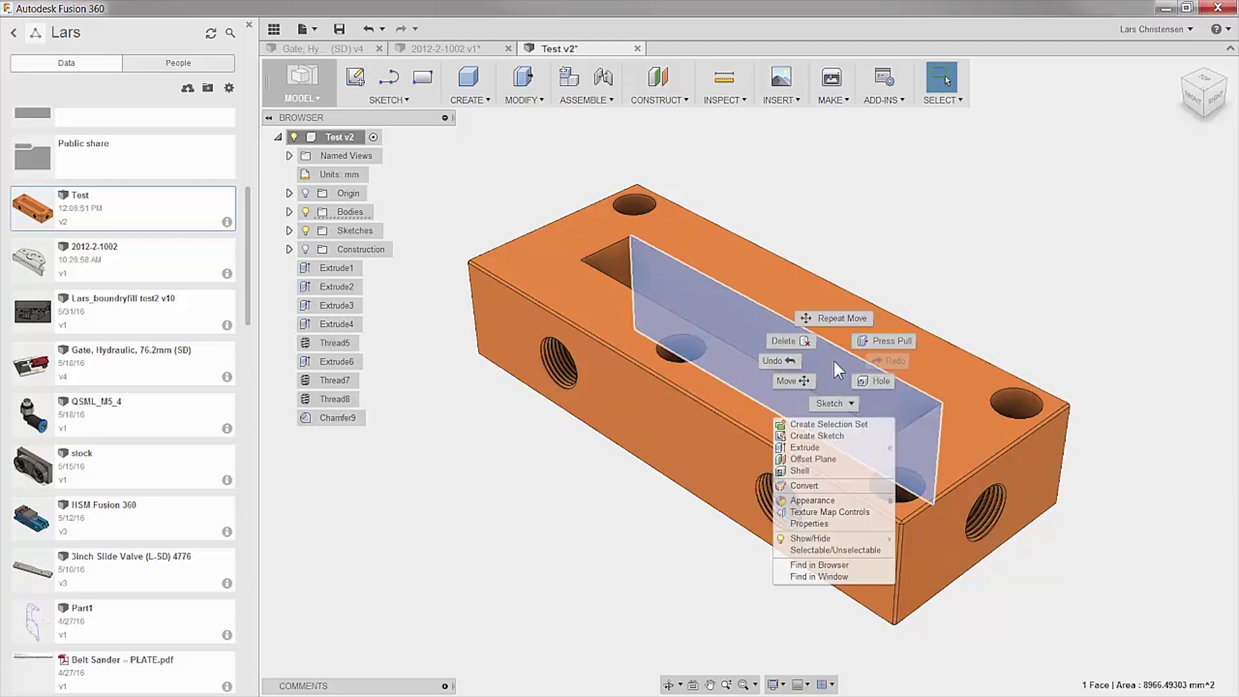
{"action": "left_click", "coordinate": [797, 376]}
{"action": "left_click_drag", "start_coordinate": [811, 382], "coordinate": [842, 353]}
{"action": "left_click", "coordinate": [1159, 473]}
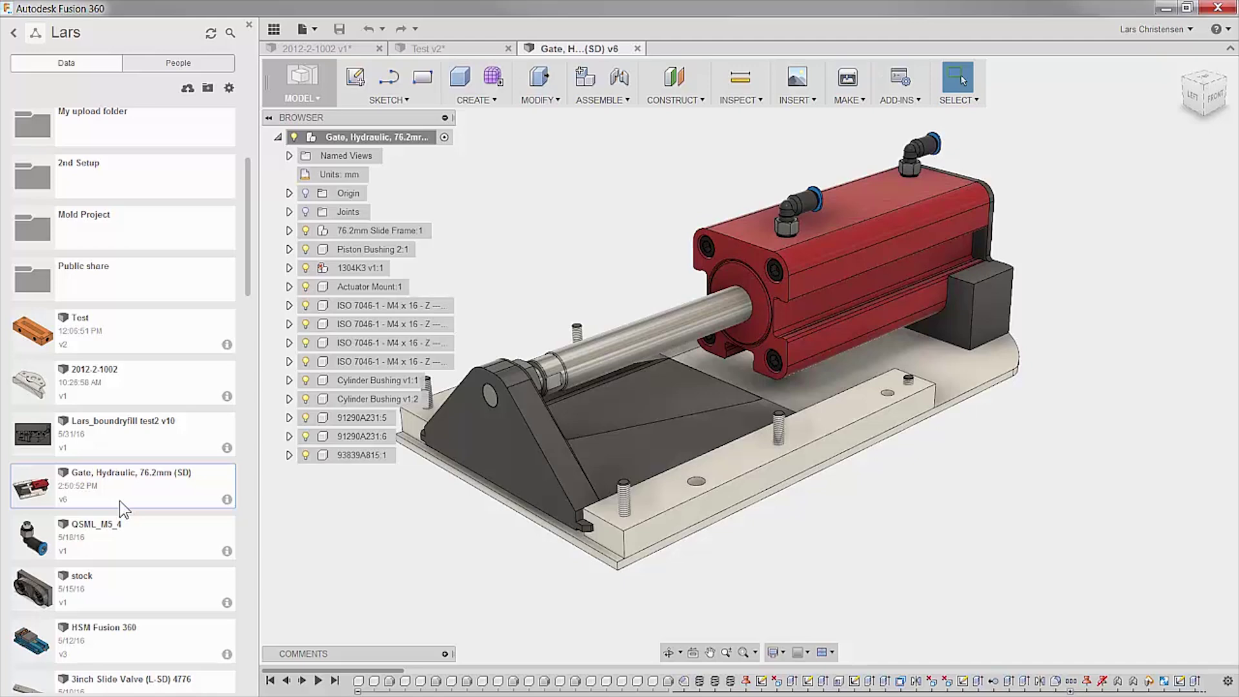
Close the Gate assembly and promote its version v5 to latest from the version details
{"action": "left_click", "coordinate": [227, 499]}
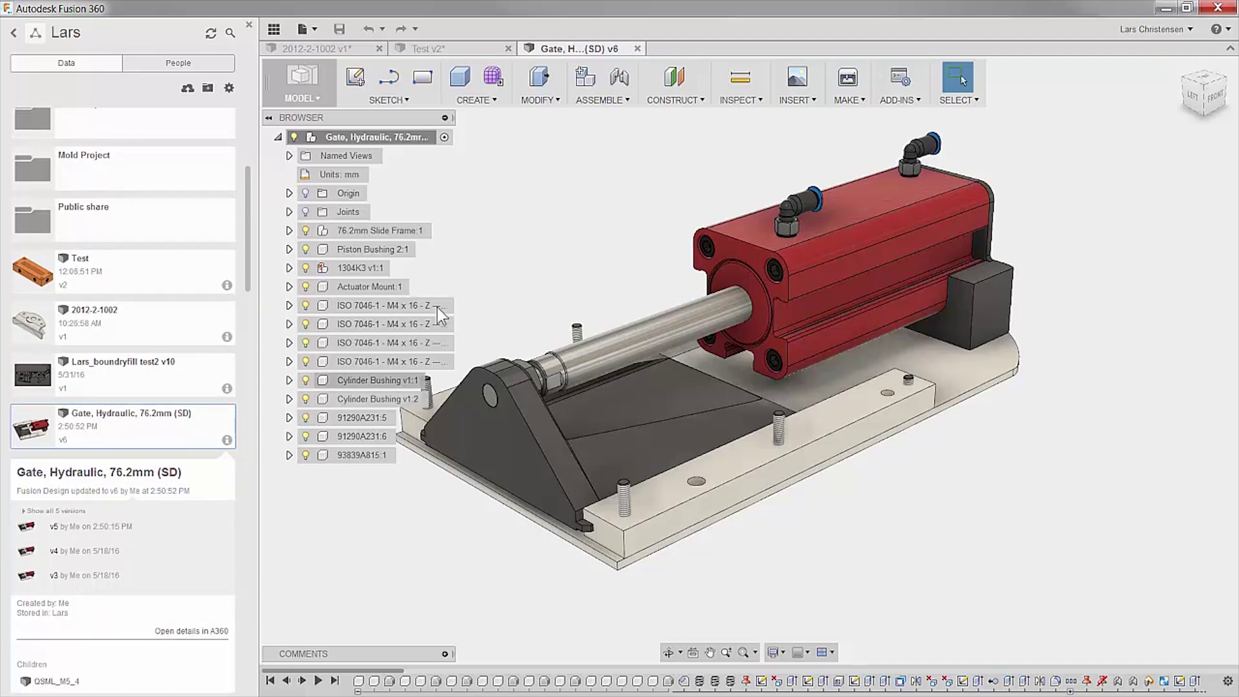
{"action": "left_click", "coordinate": [637, 49]}
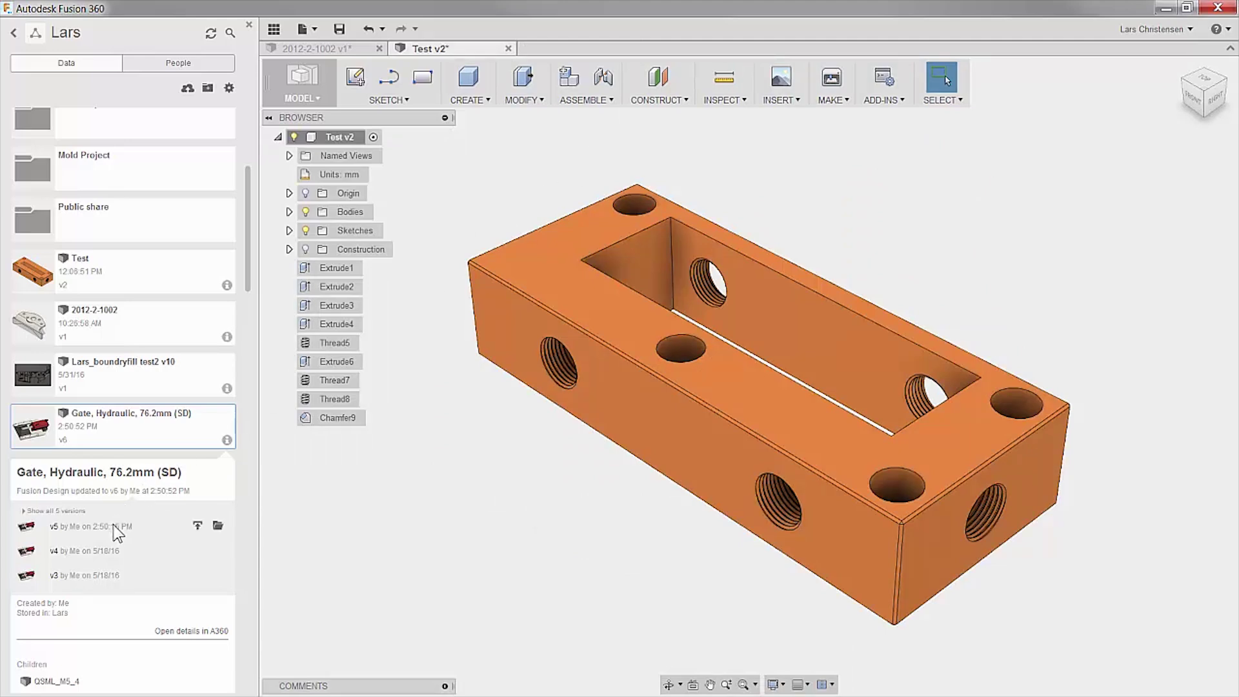
{"action": "left_click", "coordinate": [196, 527]}
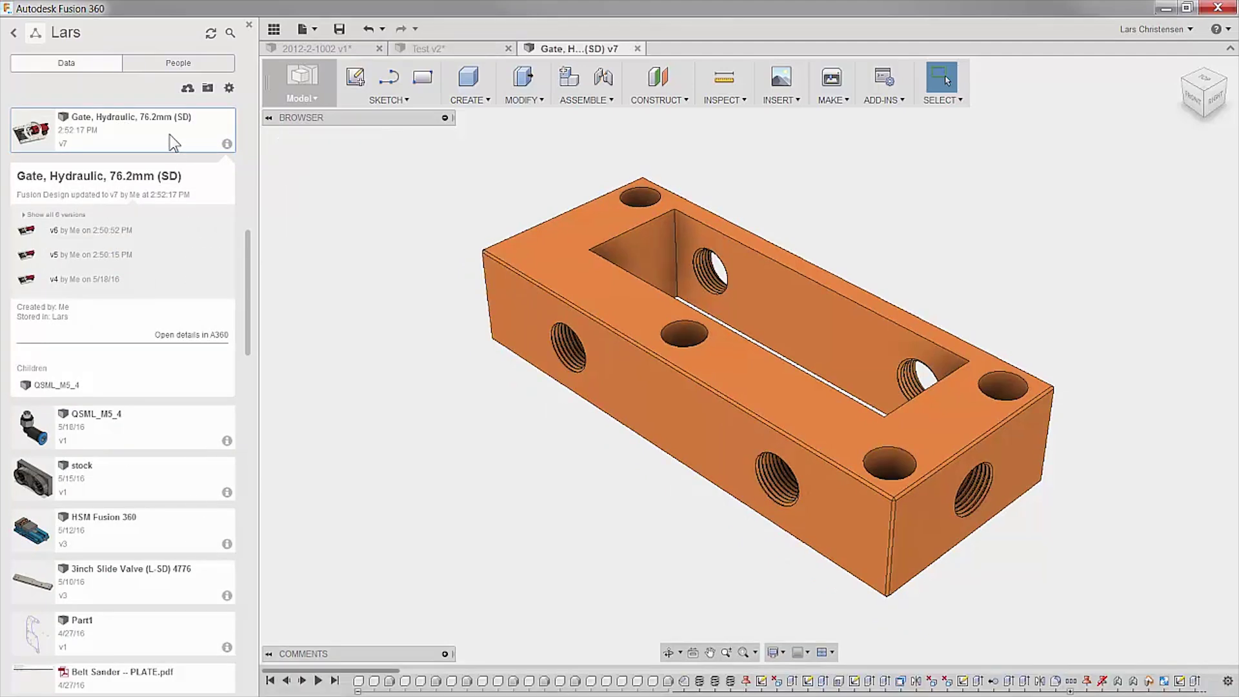
{"action": "middle_click_drag", "start_coordinate": [916, 545], "coordinate": [880, 509], "text": "shift"}
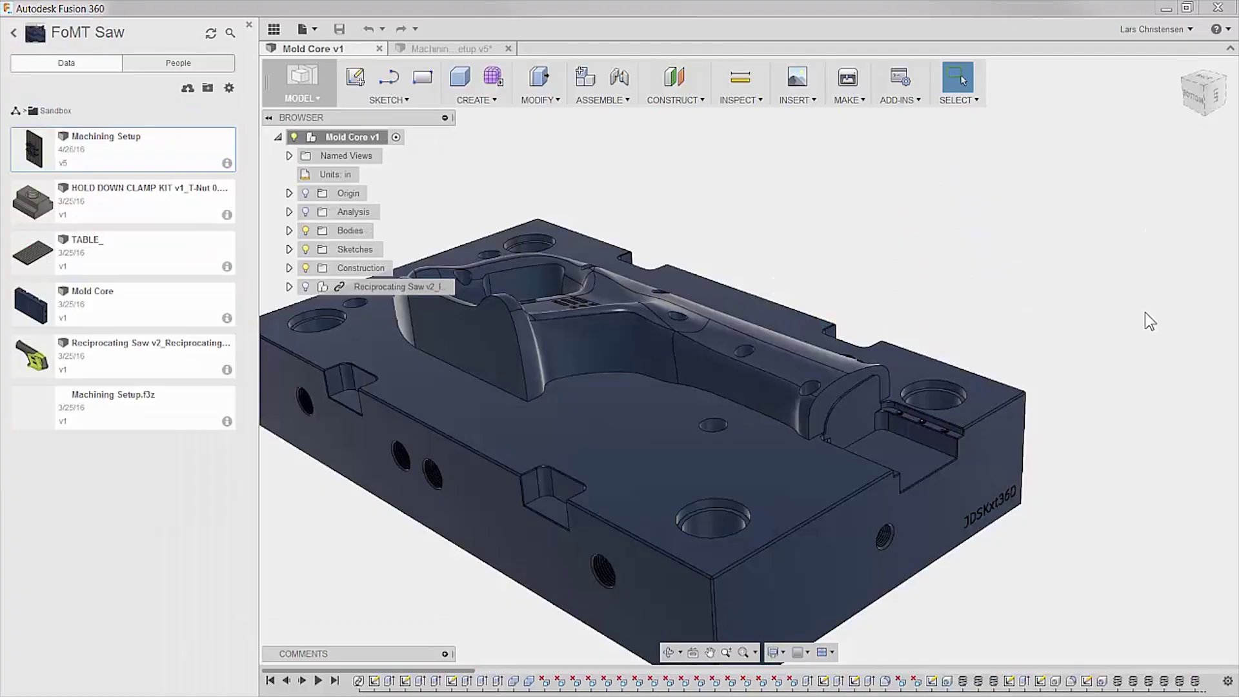
{"action": "scroll", "coordinate": [1147, 320], "scroll_direction": "up", "scroll_amount": 5}
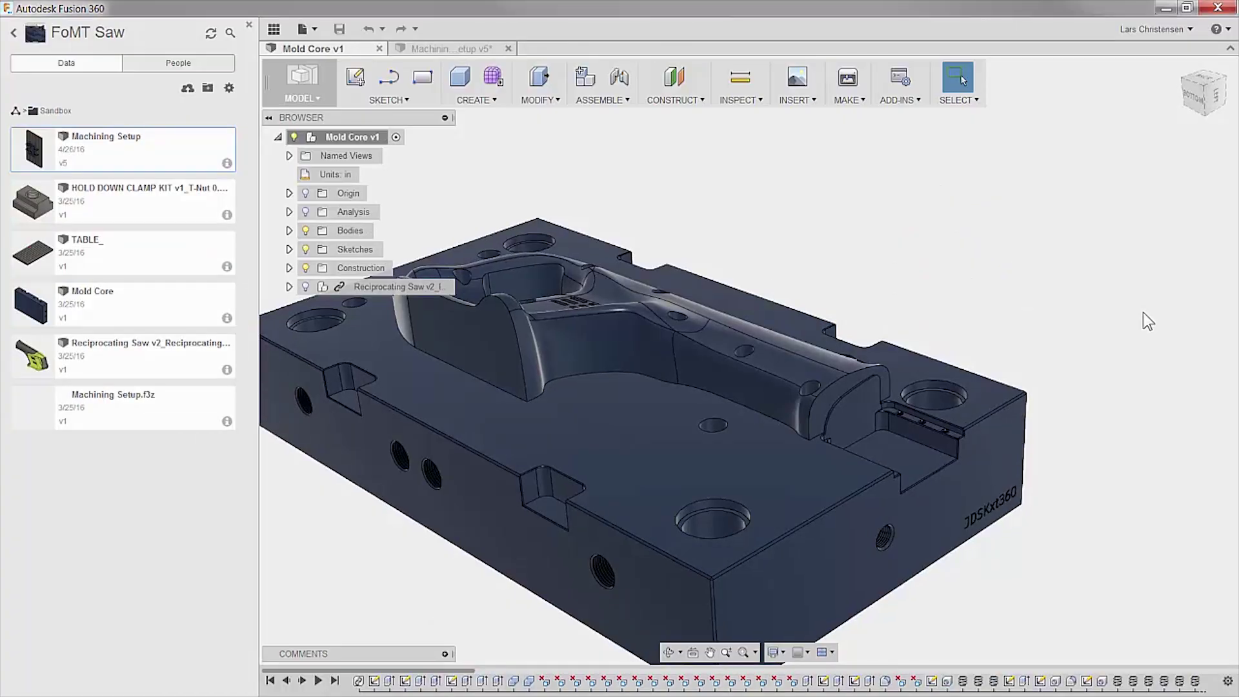
{"action": "scroll", "coordinate": [1188, 328], "scroll_direction": "up", "scroll_amount": 5}
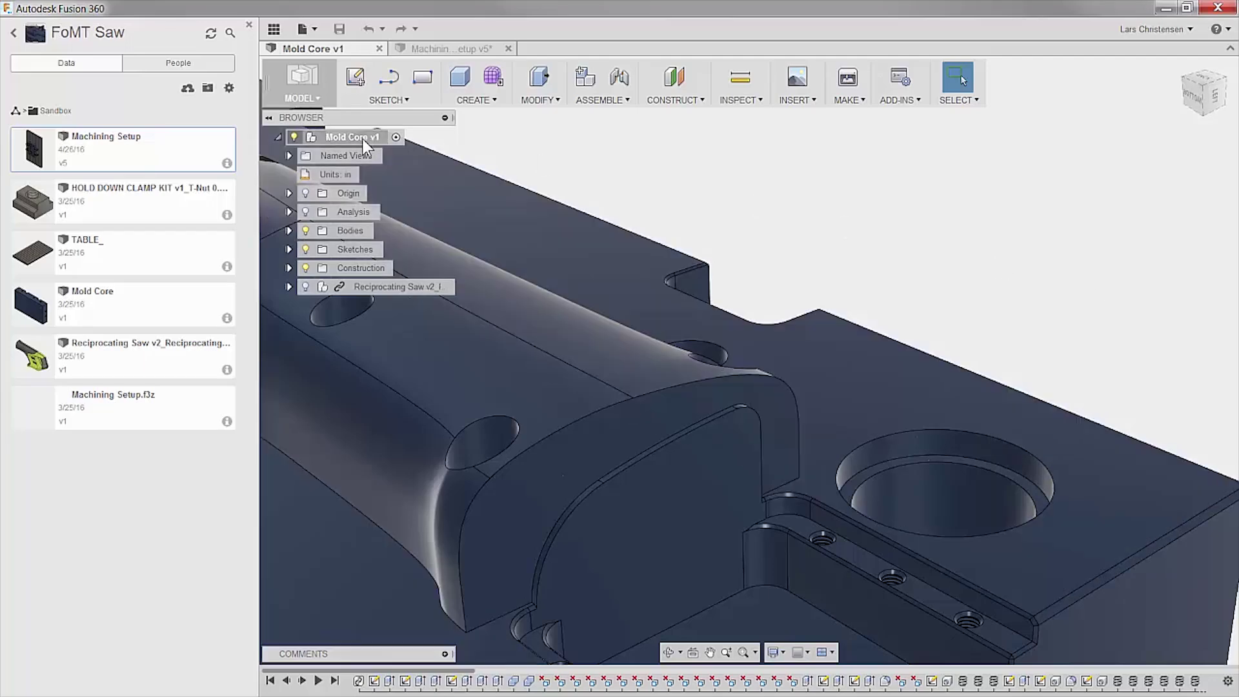
Stop design history capture on Mold Core v1, accepting removal of the timeline
{"action": "left_click", "coordinate": [362, 138]}
{"action": "right_click", "coordinate": [356, 138]}
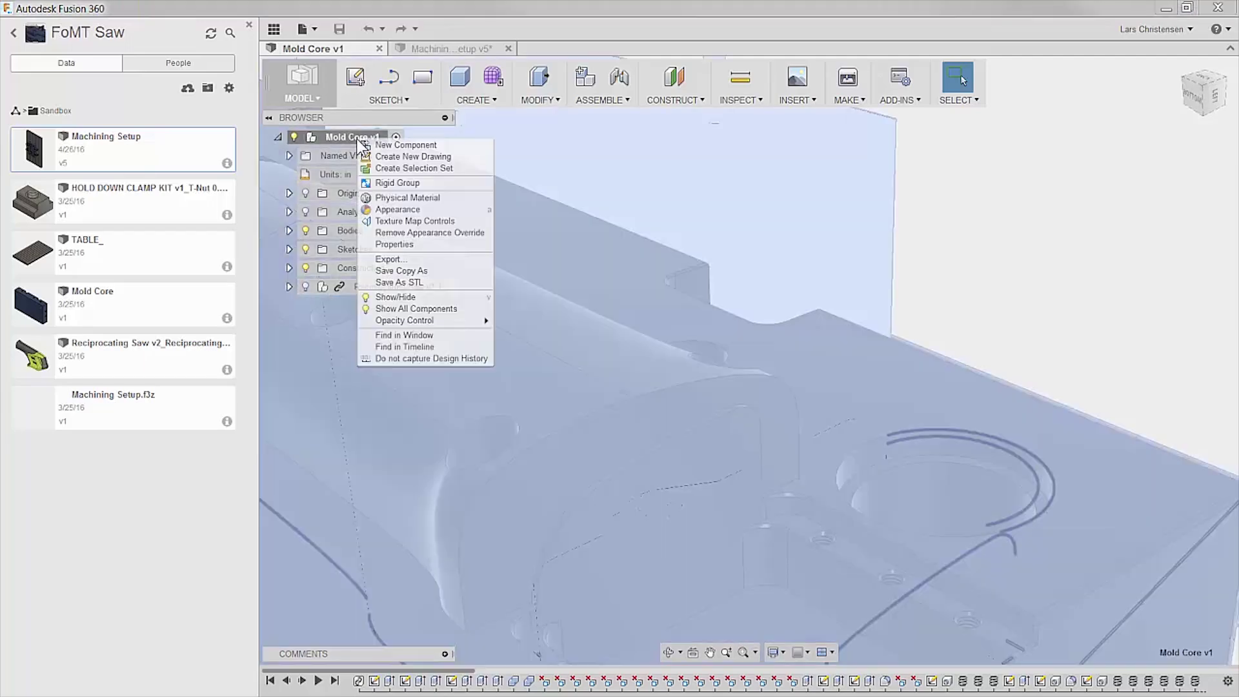
{"action": "left_click", "coordinate": [390, 356]}
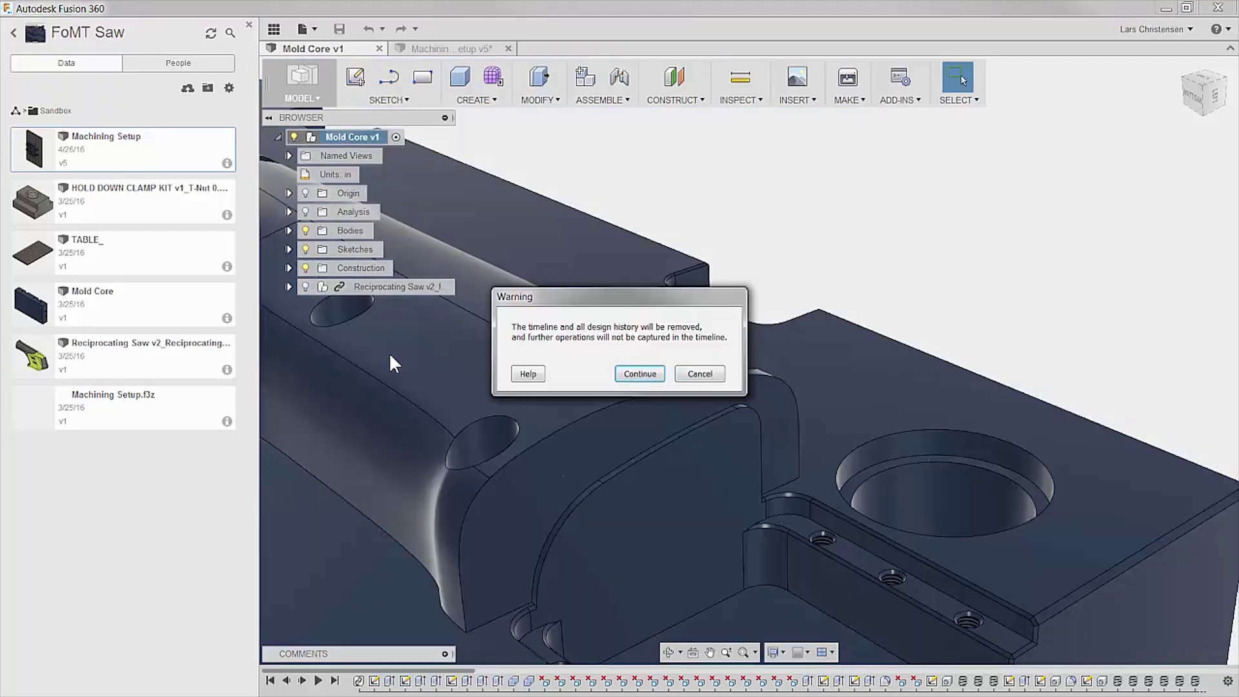
{"action": "left_click", "coordinate": [655, 379]}
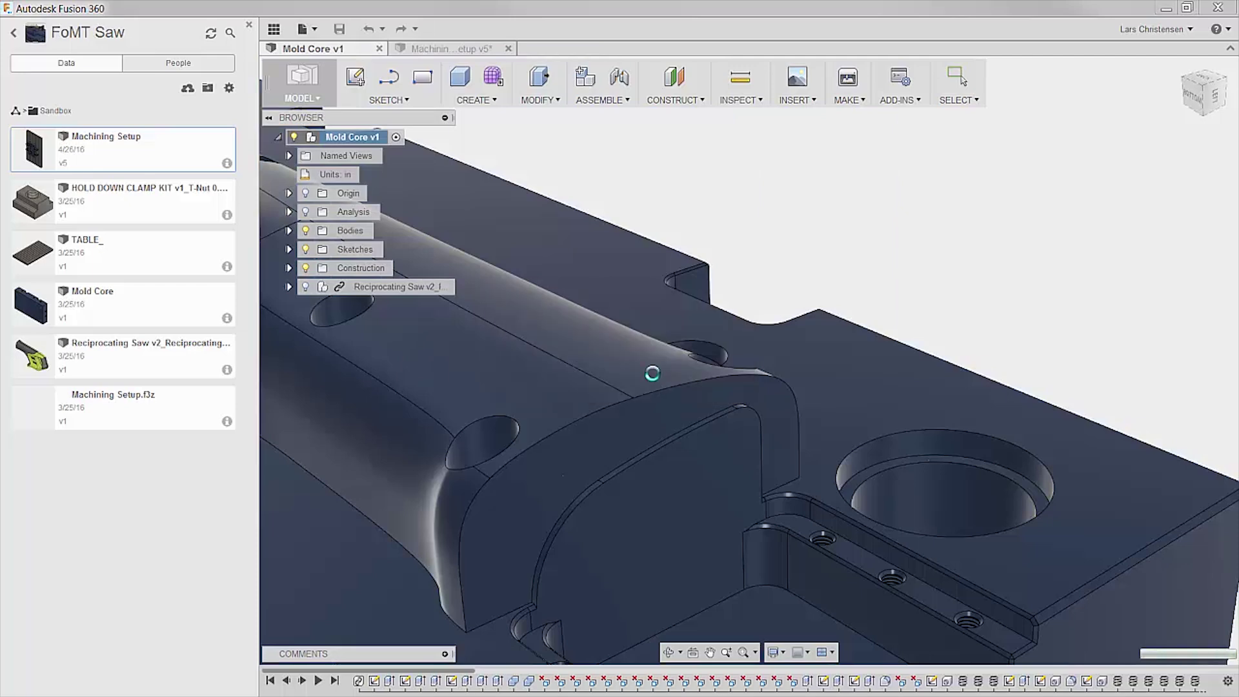
Move the round hole 0.5 in along X and save Mold Core as a new version
{"action": "right_click", "coordinate": [923, 502]}
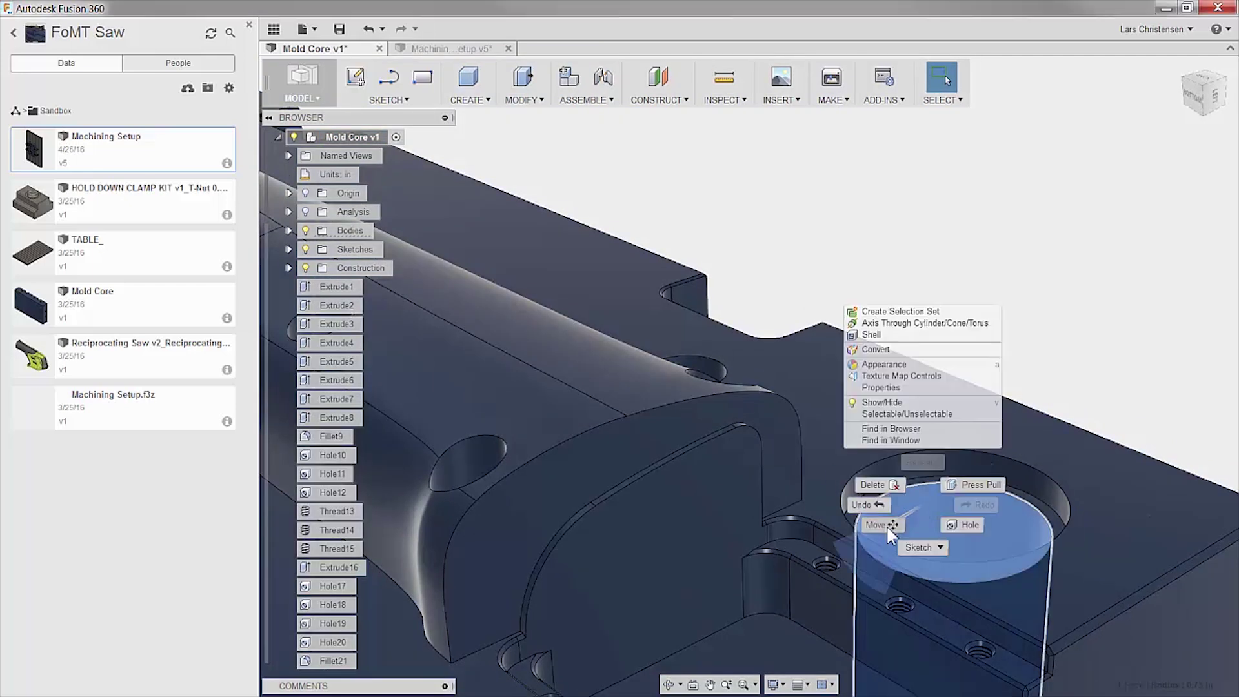
{"action": "left_click", "coordinate": [887, 526]}
{"action": "middle_click_drag", "start_coordinate": [863, 496], "coordinate": [929, 631], "text": "shift"}
{"action": "left_click_drag", "start_coordinate": [929, 631], "coordinate": [943, 623]}
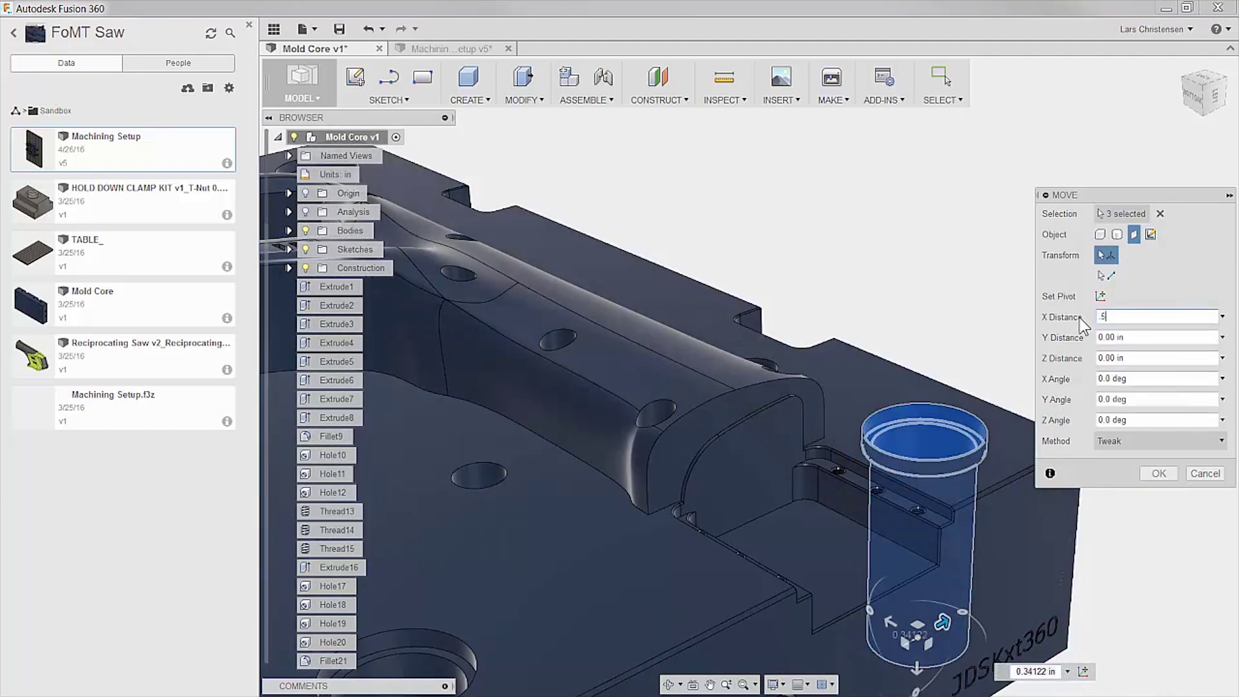
{"action": "key", "text": "Return"}
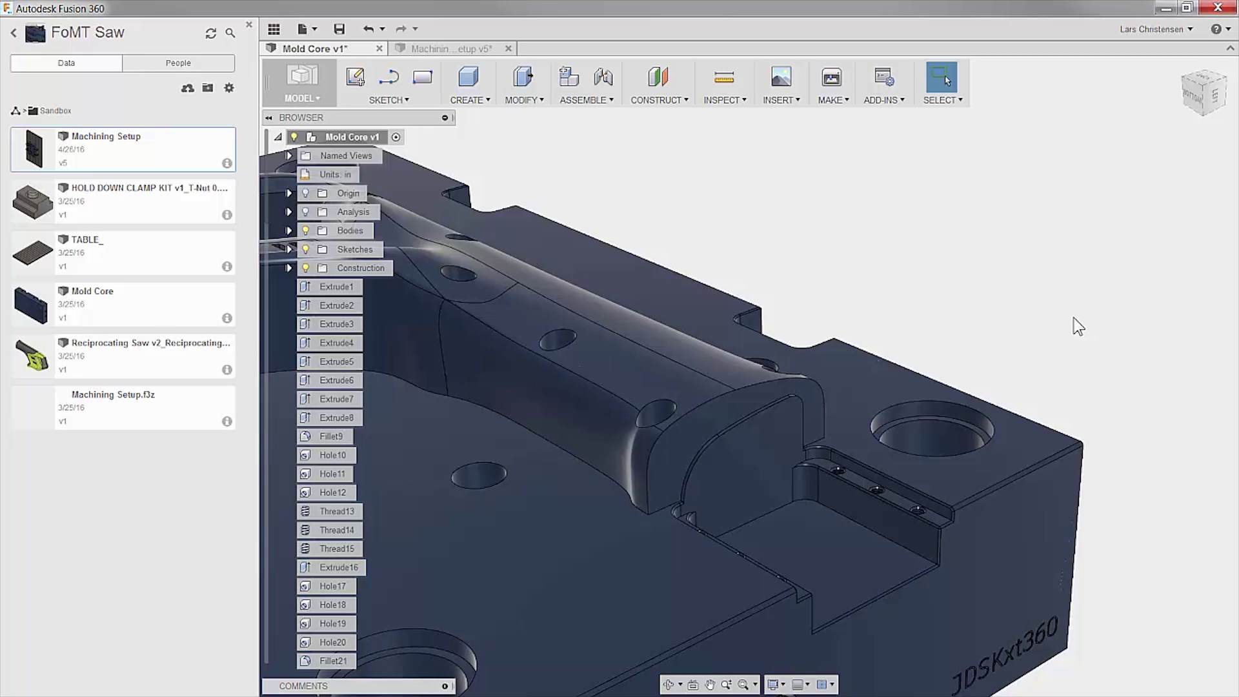
{"action": "left_click", "coordinate": [339, 29]}
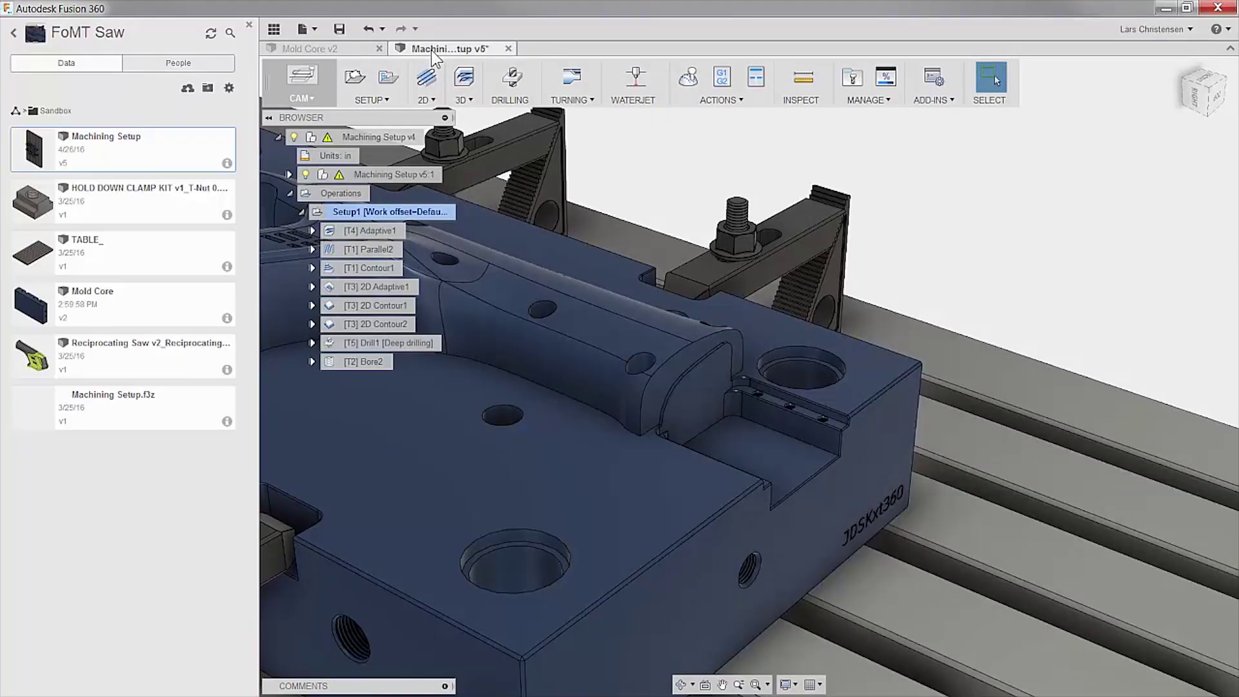
Switch Machining Setup from the CAM workspace to MODEL
{"action": "left_click", "coordinate": [308, 75]}
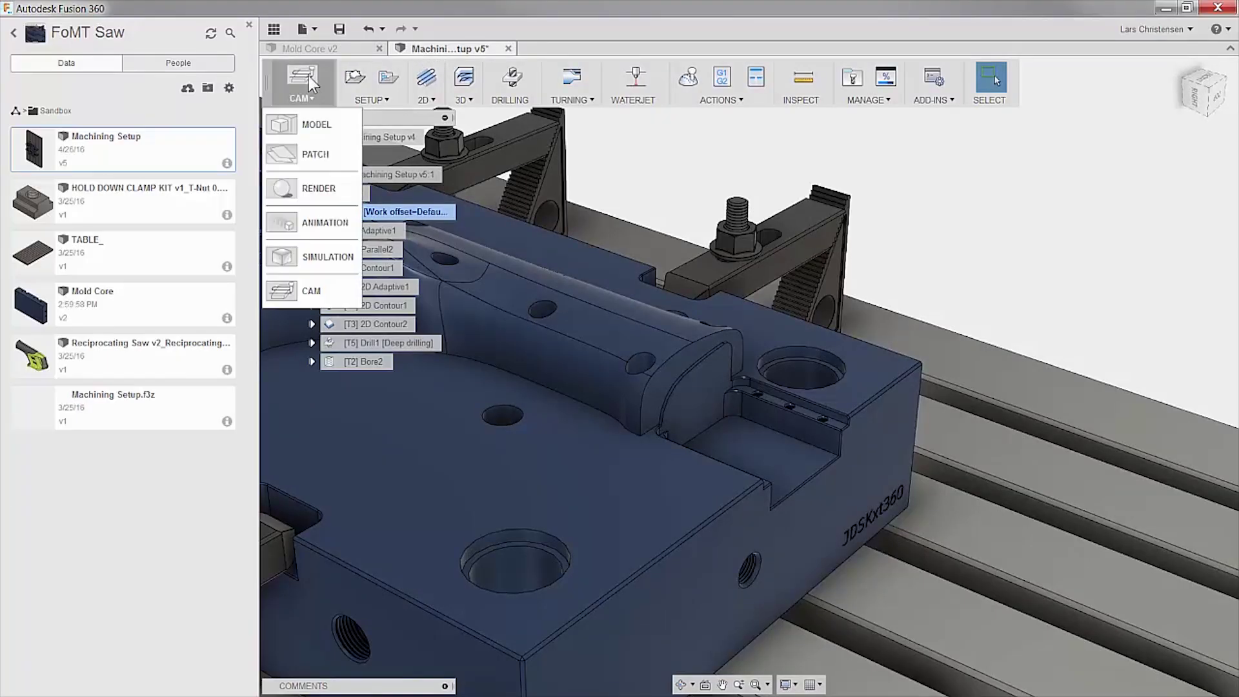
{"action": "left_click", "coordinate": [304, 124]}
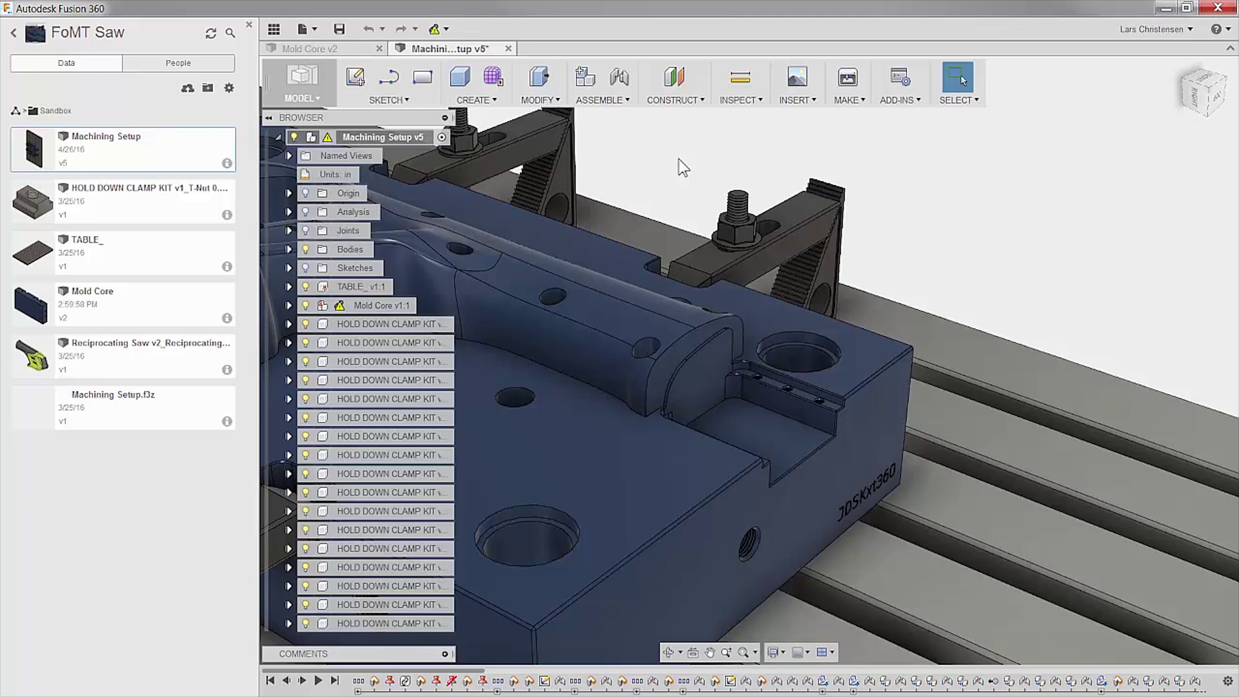
Update Mold Core to v2 with Get All Latest, toggling undo/redo to compare before and after
{"action": "left_click", "coordinate": [451, 30]}
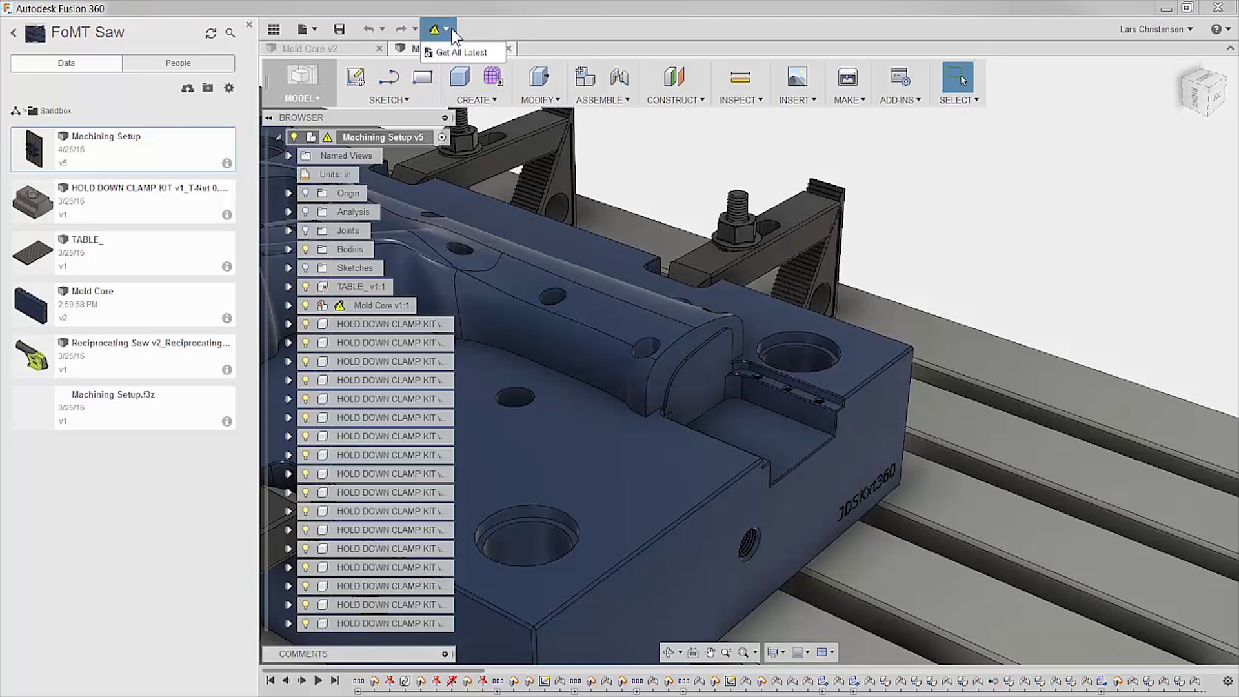
{"action": "left_click", "coordinate": [452, 52]}
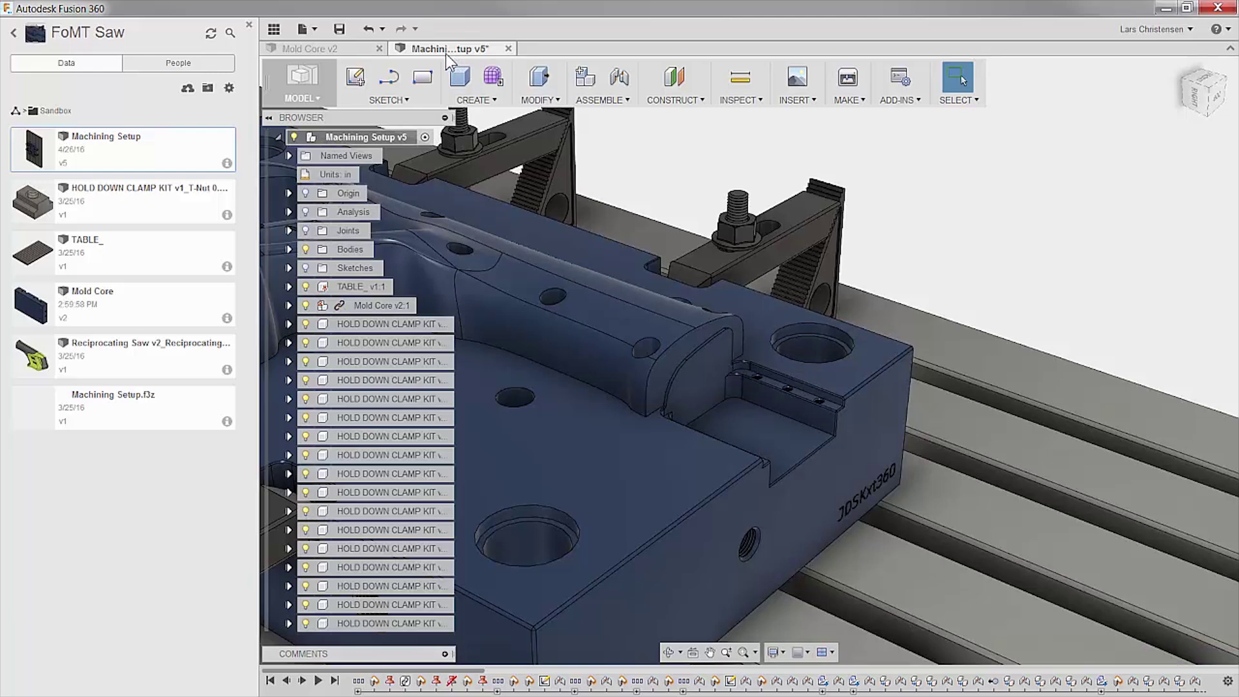
{"action": "left_click", "coordinate": [369, 31]}
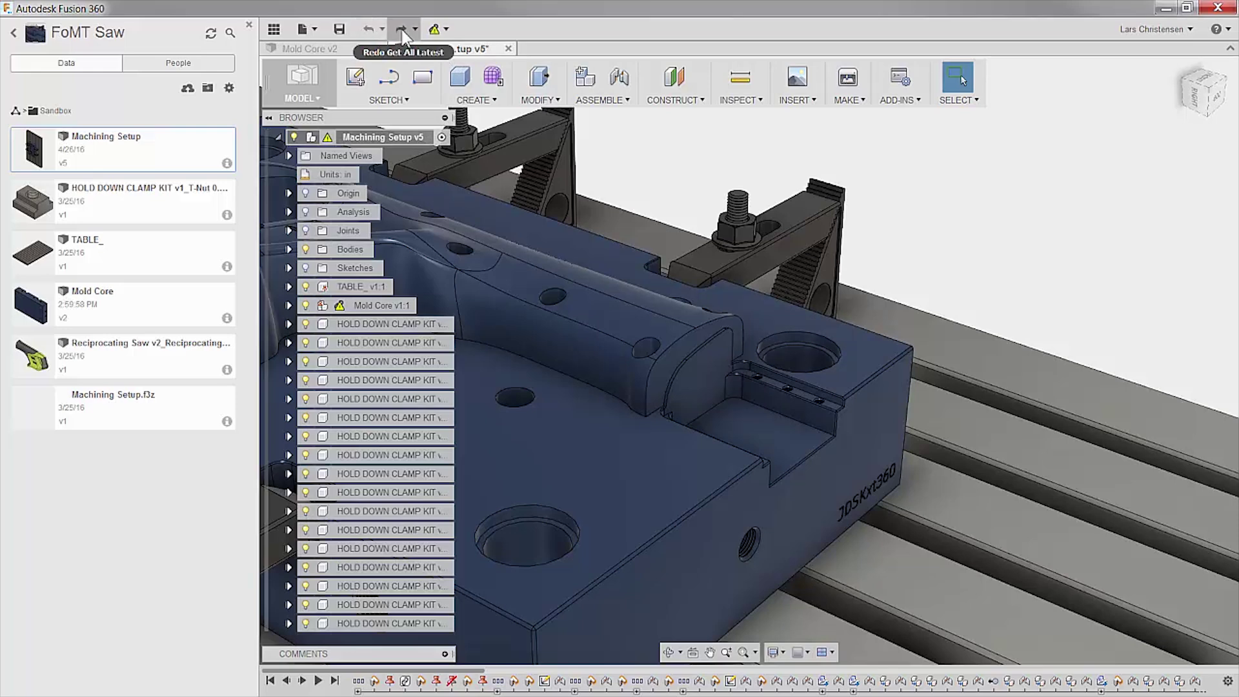
{"action": "left_click", "coordinate": [401, 29]}
{"action": "left_click", "coordinate": [371, 34]}
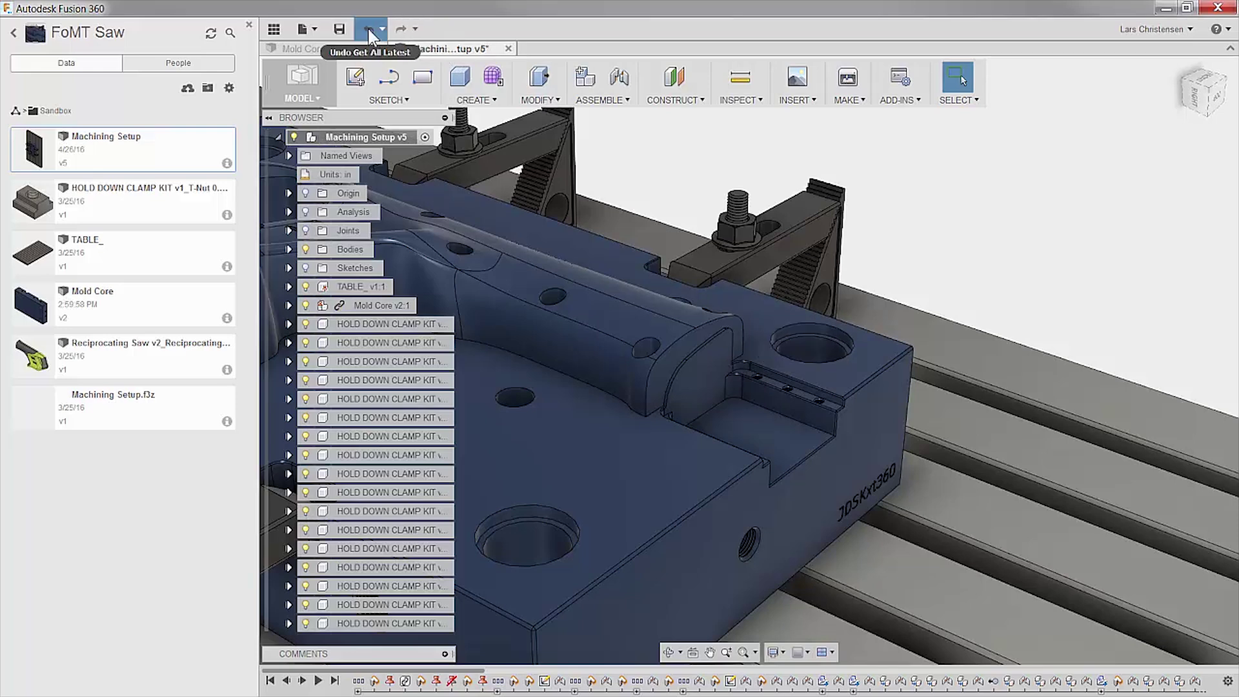
{"action": "left_click", "coordinate": [401, 30]}
{"action": "left_click", "coordinate": [369, 32]}
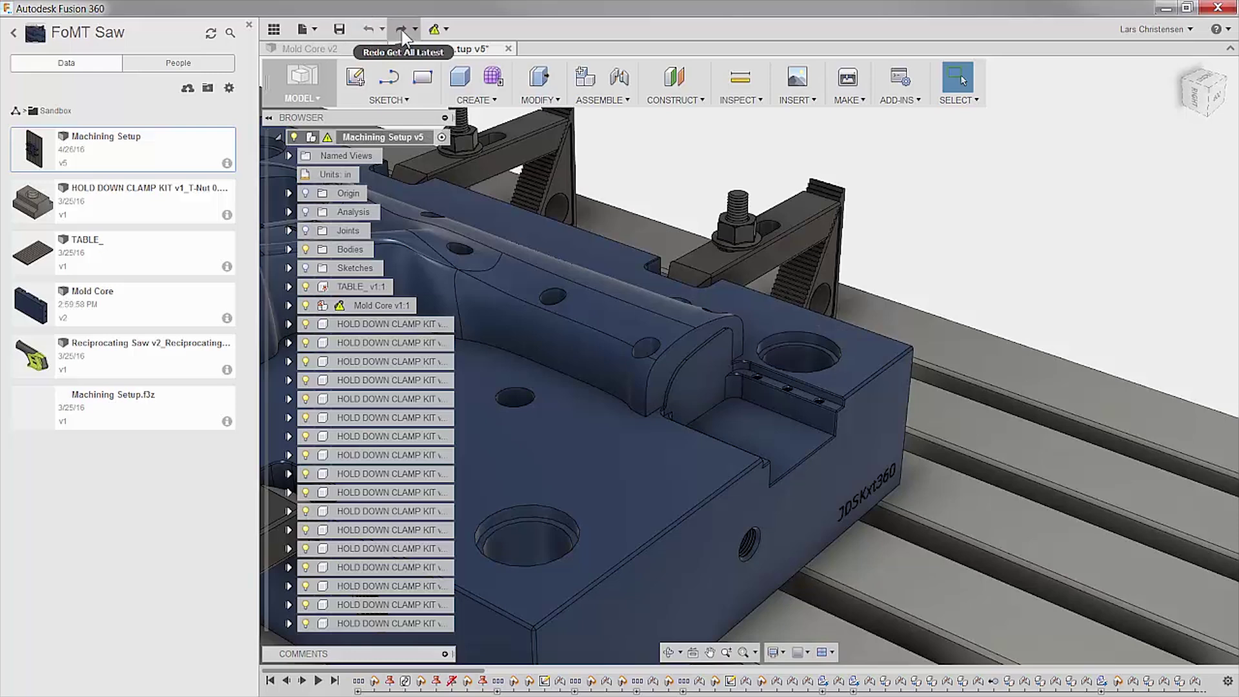
{"action": "left_click", "coordinate": [401, 32]}
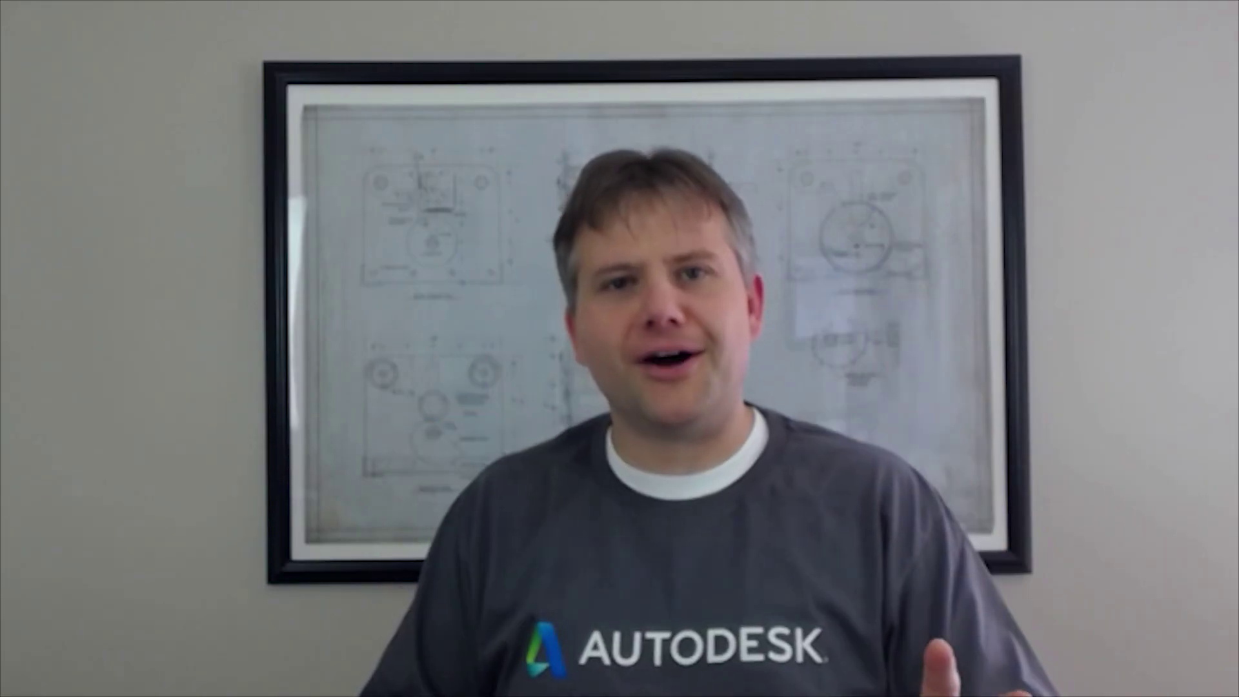